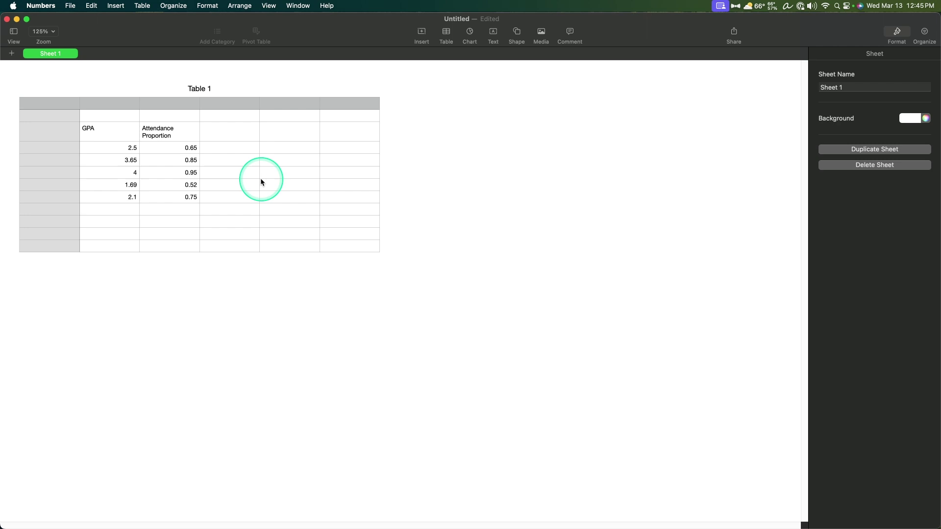
Insert a 2D scatter chart from B3:C8 and place it, enlarged, to the right of the table
drag(123, 136, 187, 195)
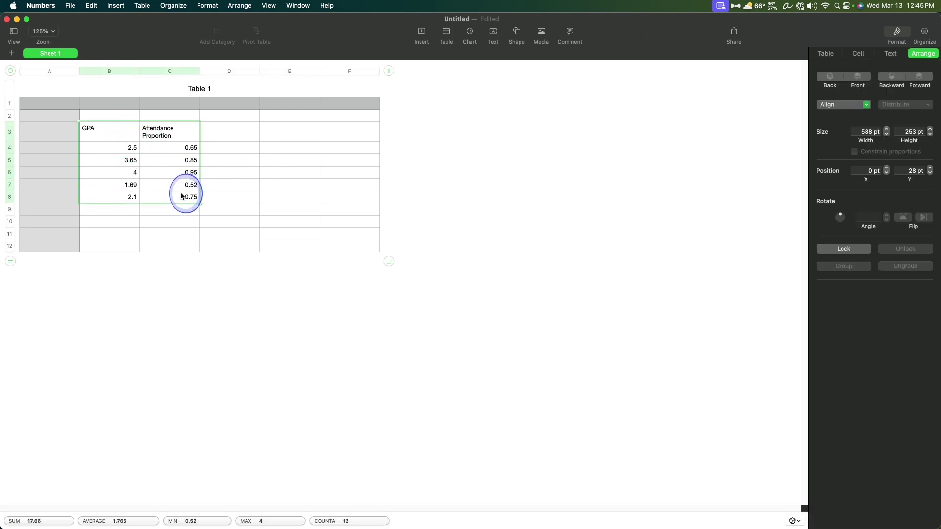
click(470, 32)
click(446, 302)
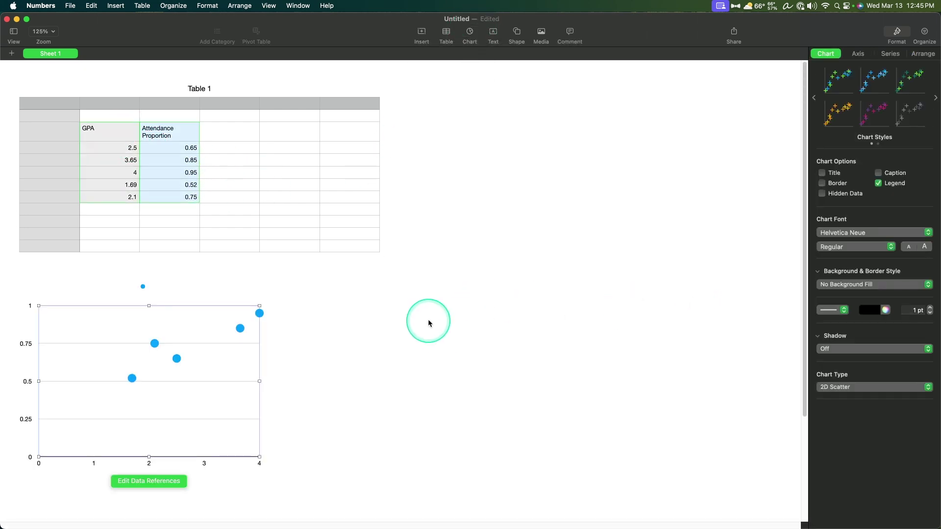
drag(193, 329, 599, 131)
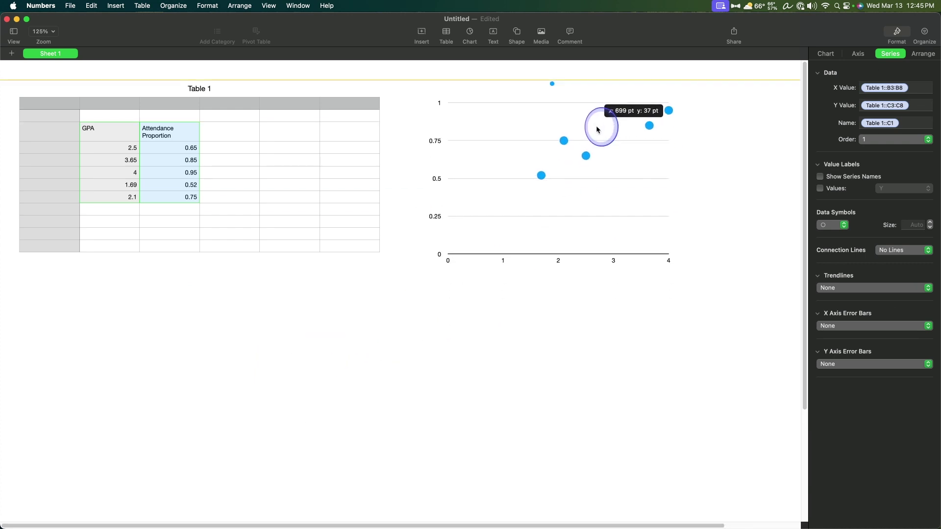
drag(668, 253, 748, 317)
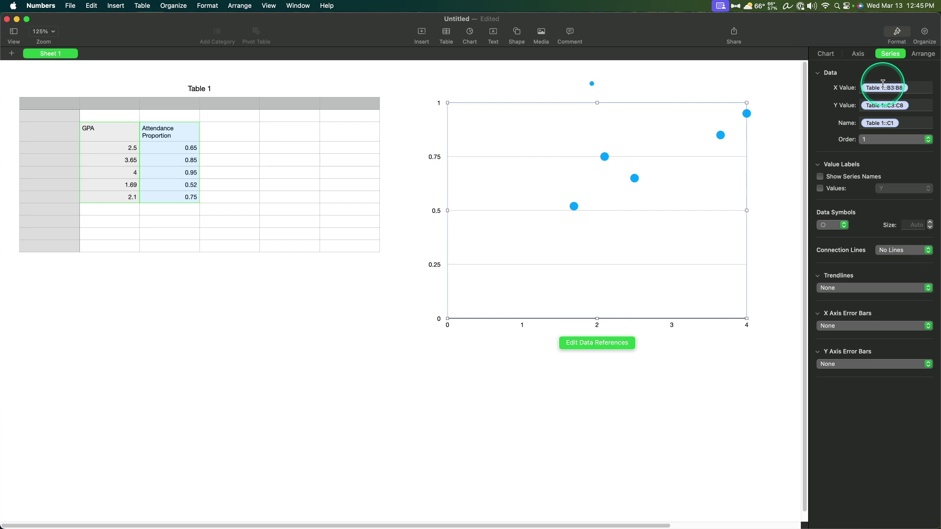
Set the series X values to B4:B8 and Y values to C4:C8, excluding the header row
click(118, 186)
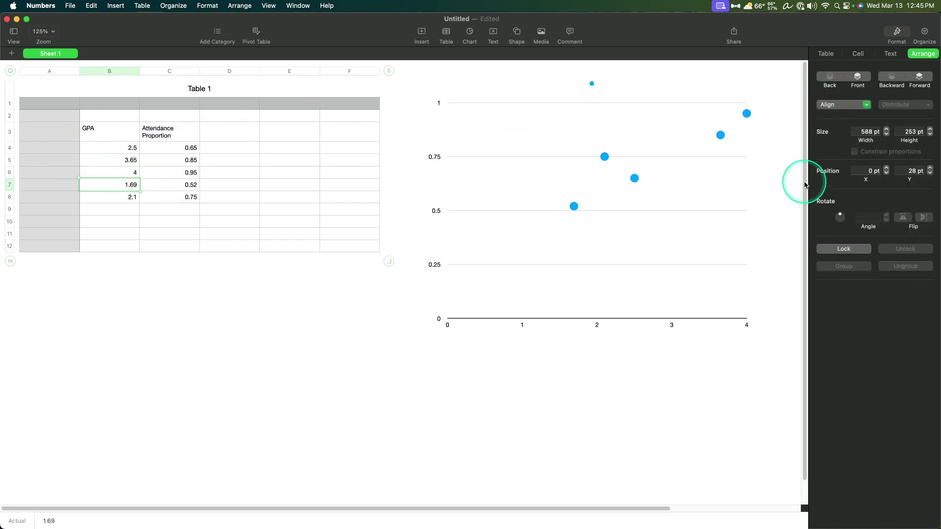
click(740, 181)
click(907, 86)
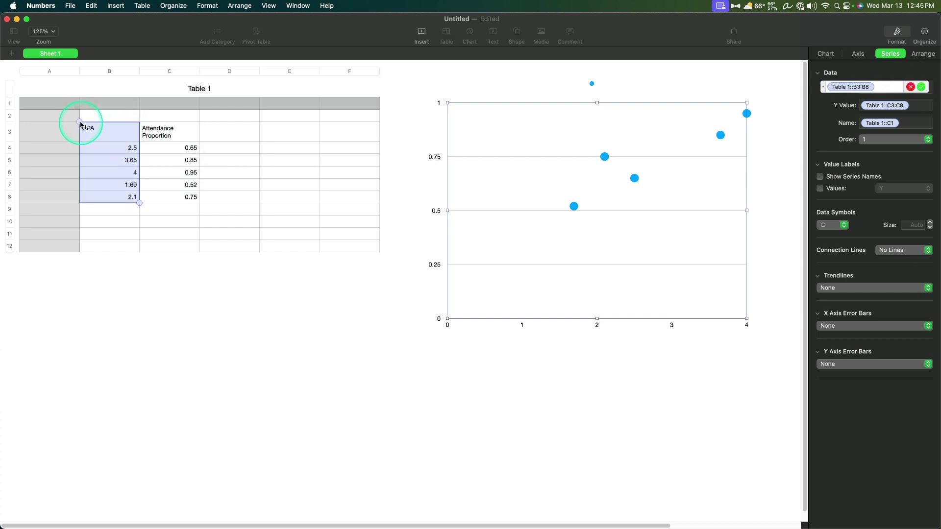
drag(81, 124, 84, 151)
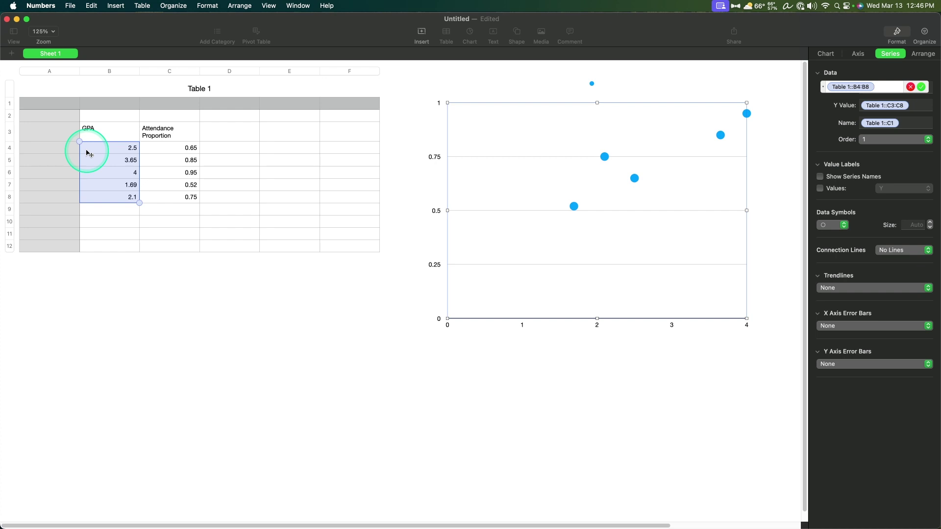
key(Return)
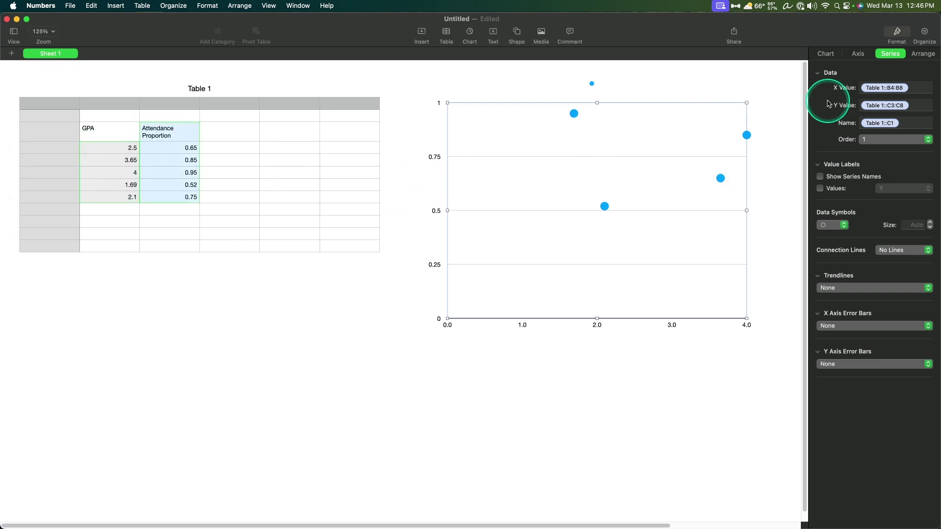
click(917, 107)
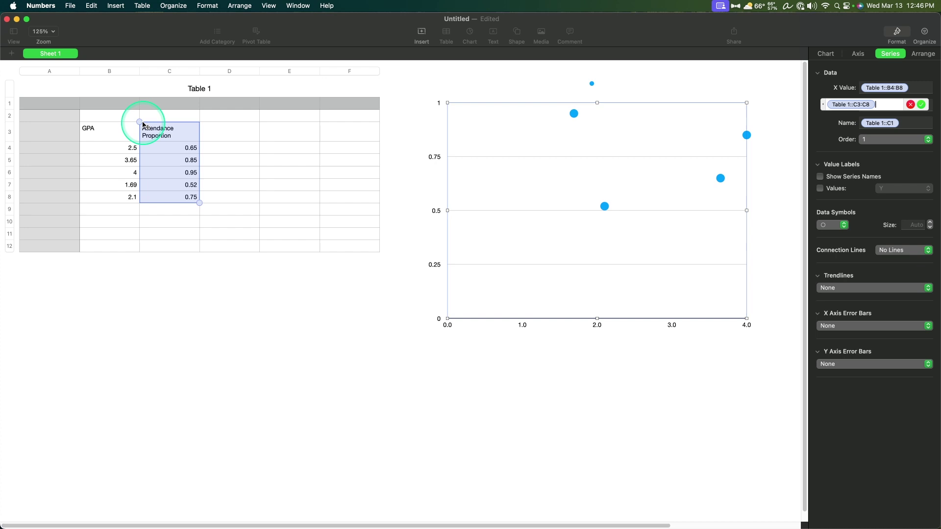
drag(140, 123, 147, 146)
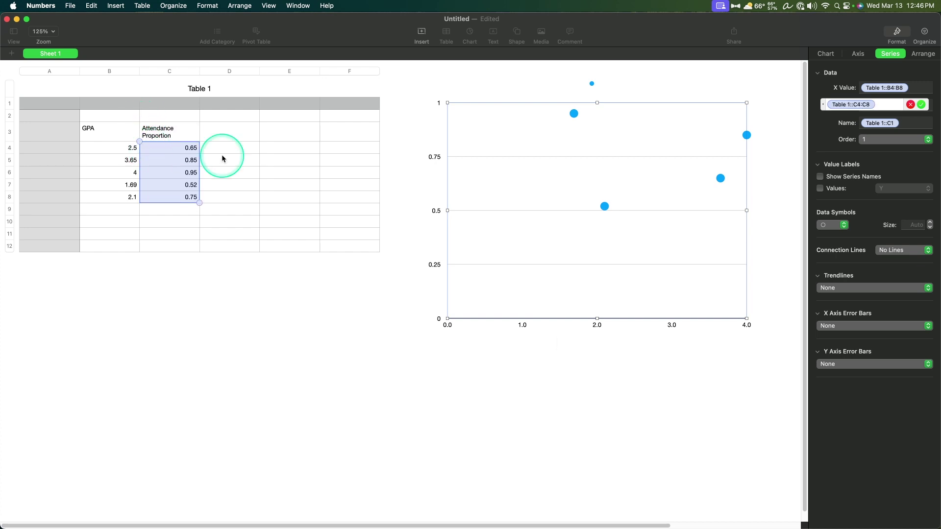
key(Return)
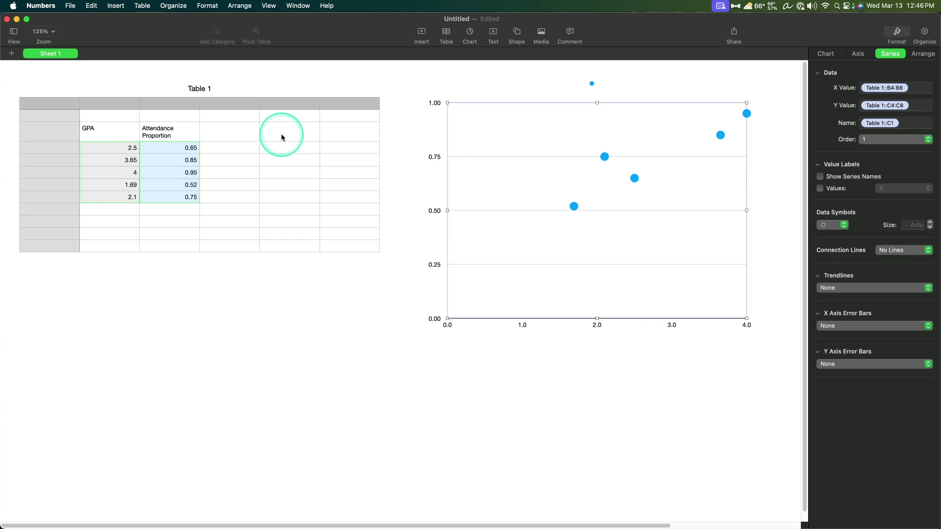
click(179, 206)
drag(114, 151, 151, 195)
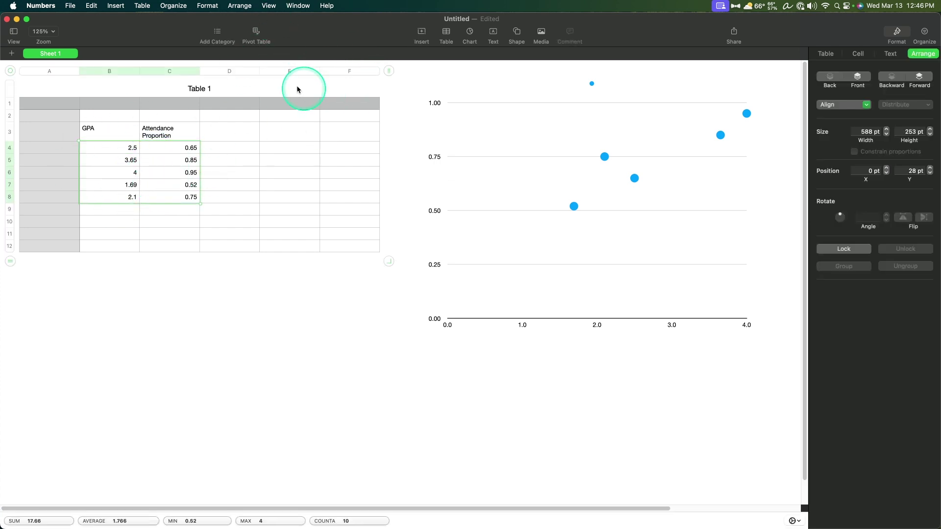
click(470, 32)
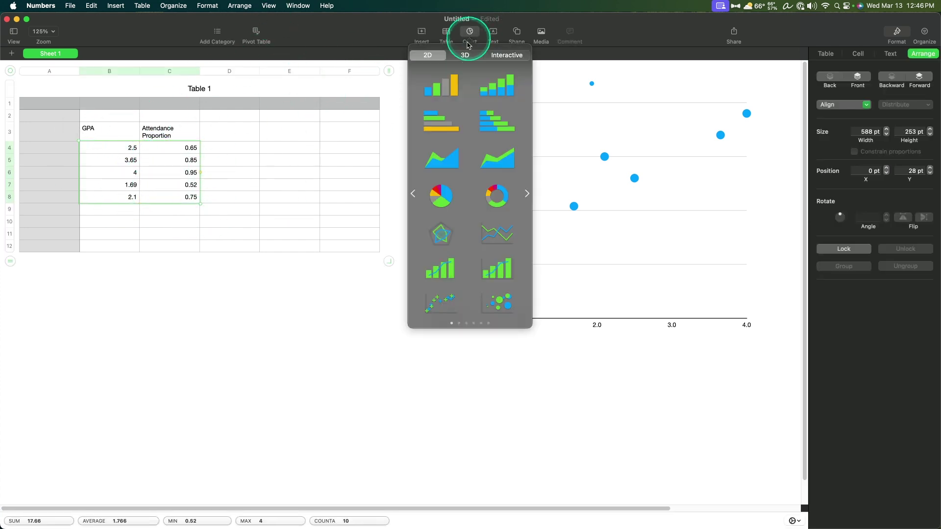
click(444, 314)
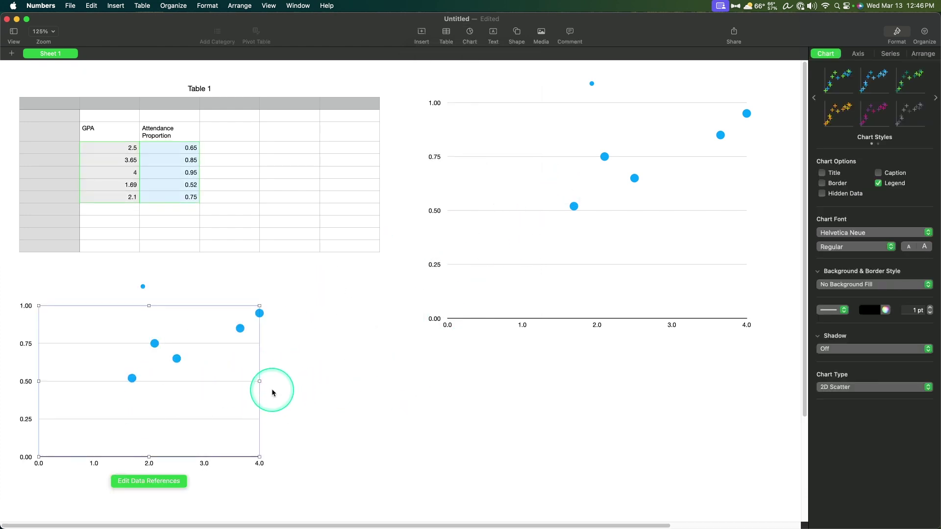
click(225, 393)
key(Delete)
click(521, 293)
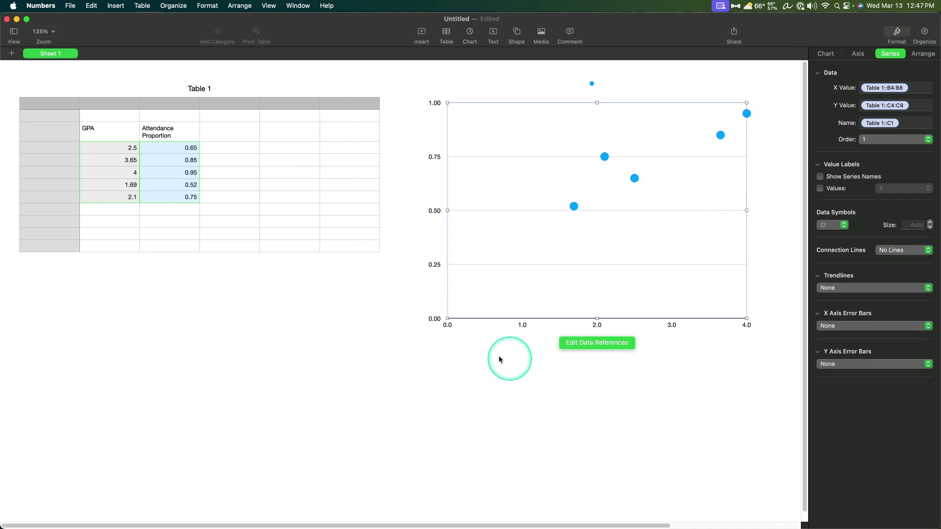
Change the chart font to Arial and turn off the legend
click(833, 55)
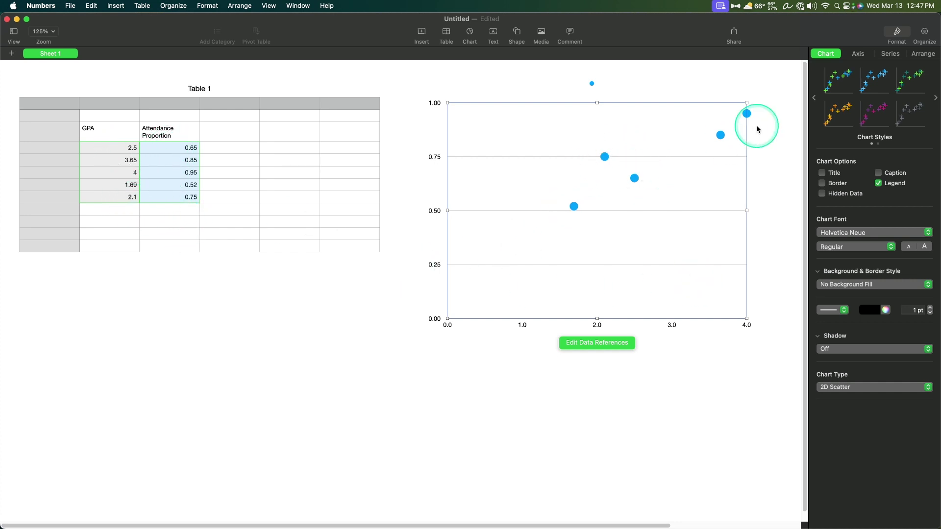
click(891, 233)
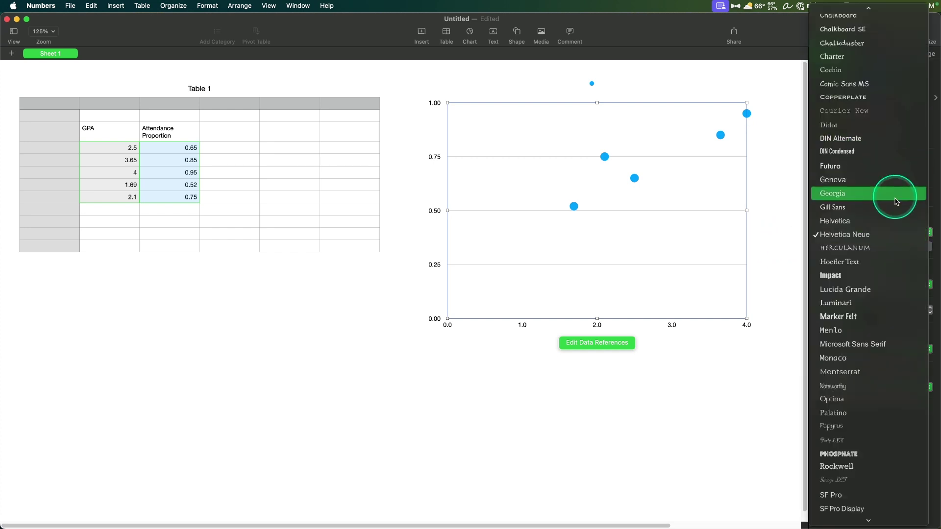
click(862, 72)
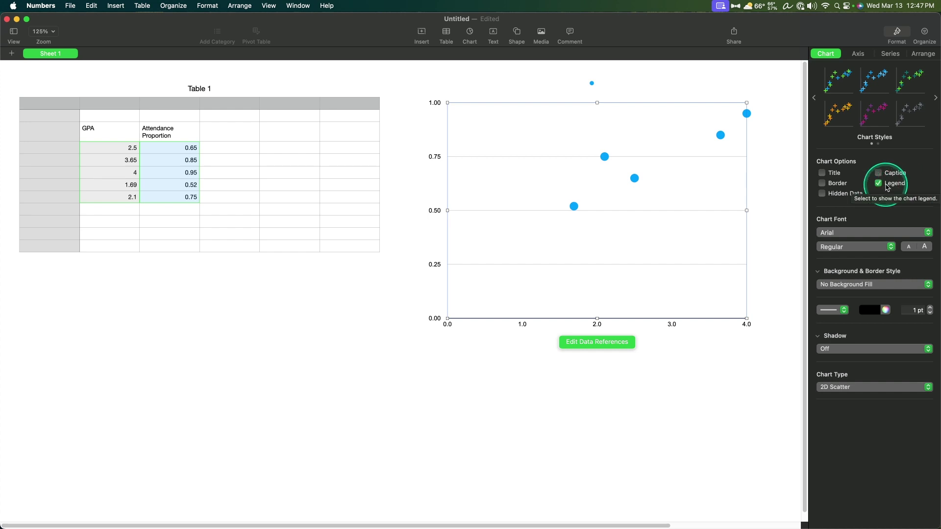
click(880, 187)
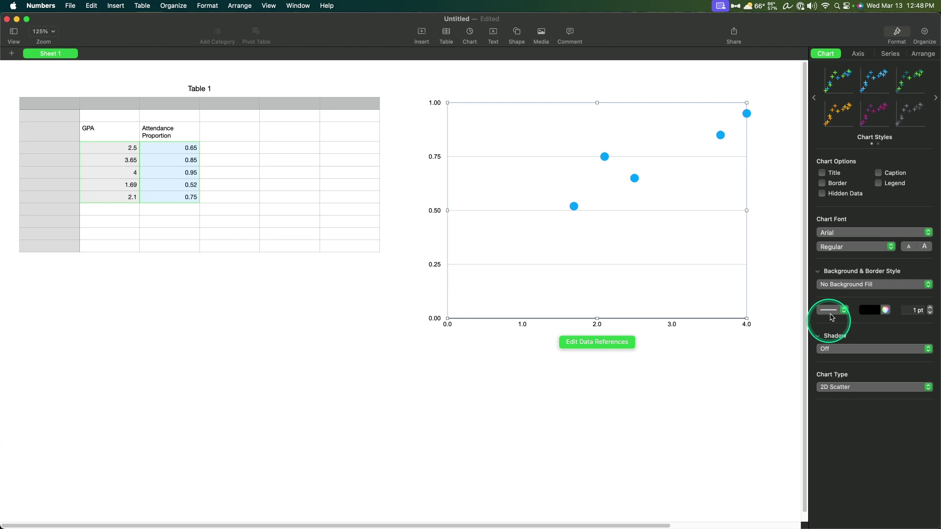
Add an x-axis title reading 'GPA' and set it to 14 pt
click(858, 54)
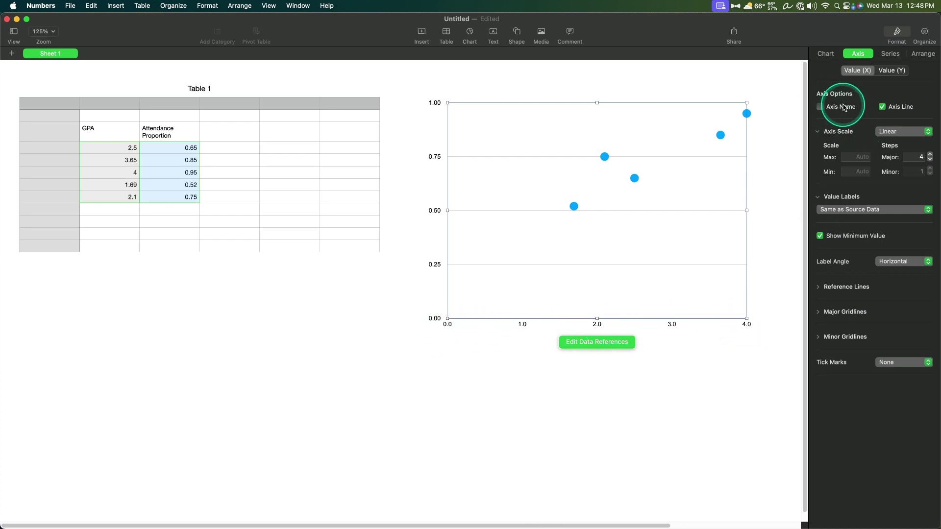
click(829, 107)
double_click(597, 334)
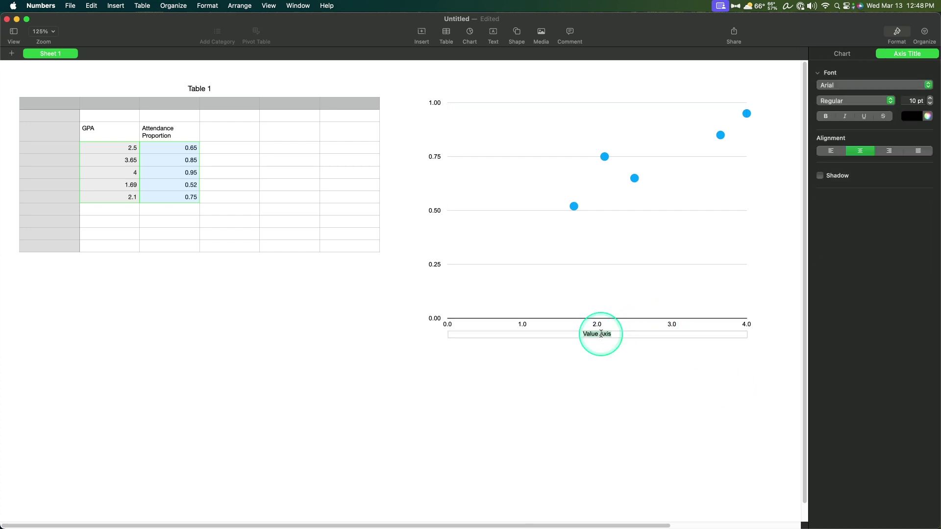
text(GPA)
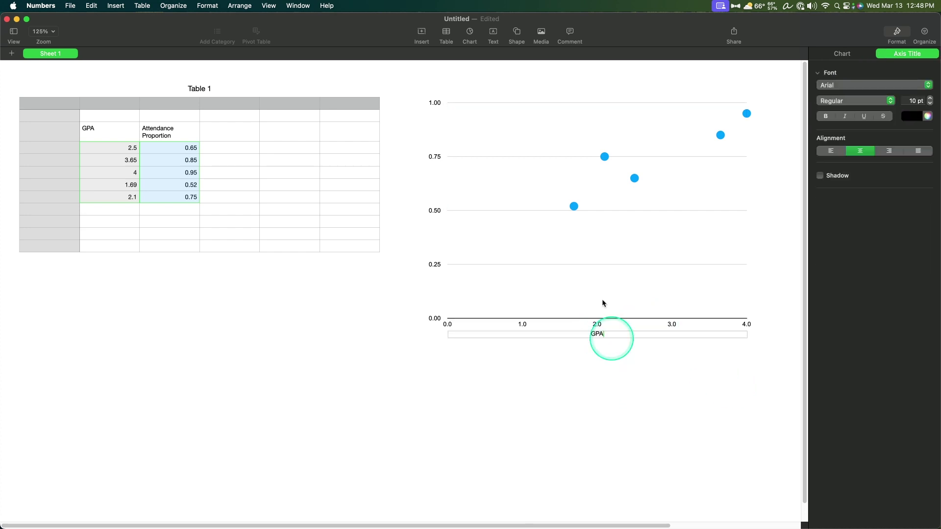
click(911, 101)
key(BackSpace)
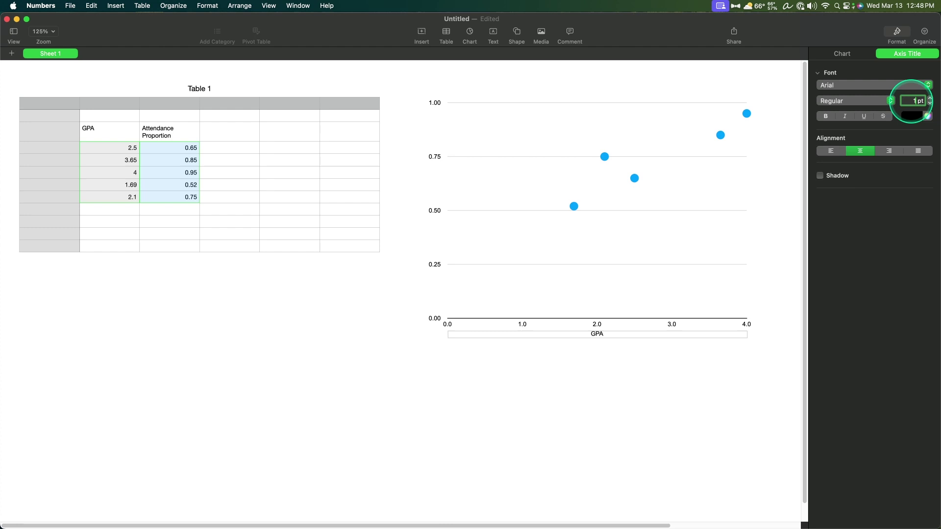
text(4)
key(Return)
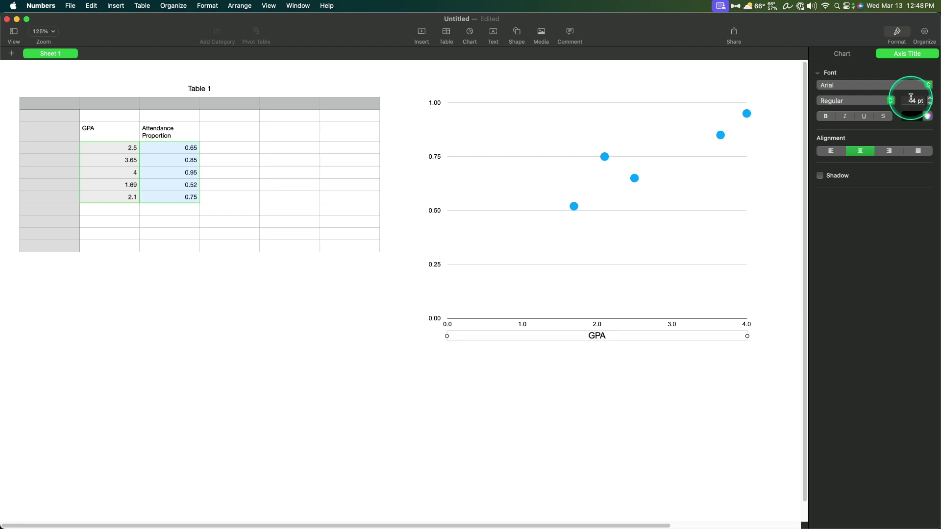
click(670, 315)
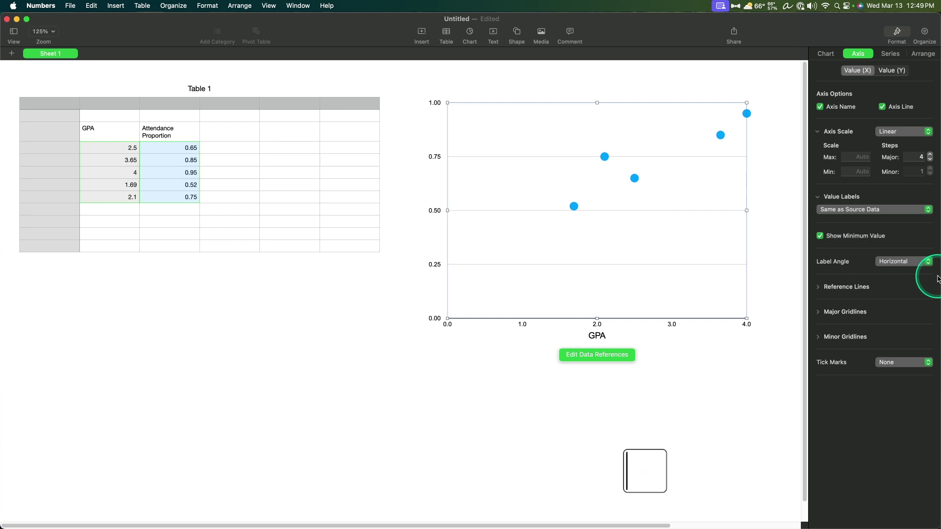
Set the GPA axis tick marks to Centered so they cross the axis line
click(821, 236)
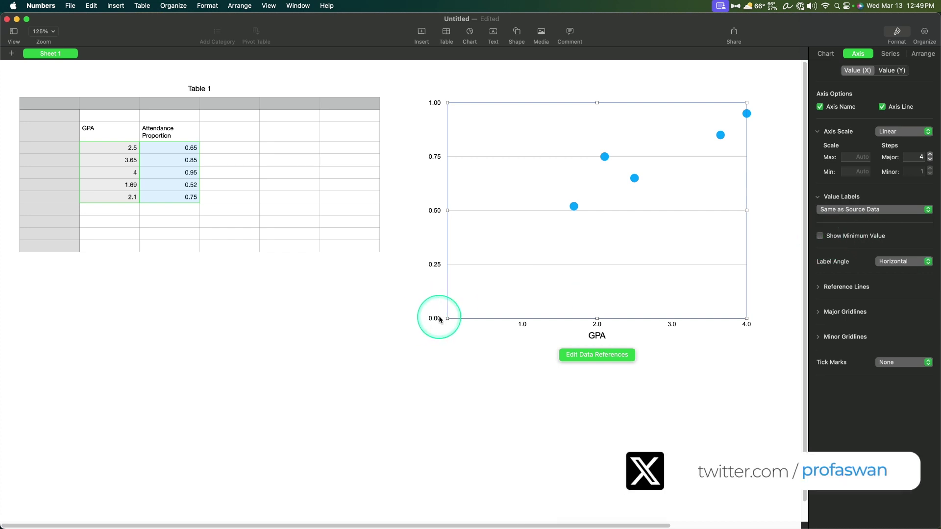
click(820, 235)
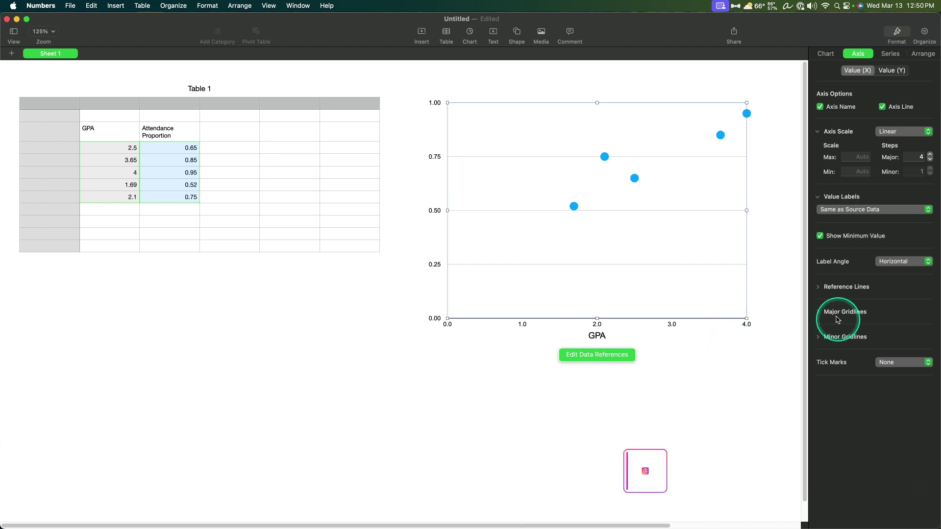
click(821, 287)
click(834, 300)
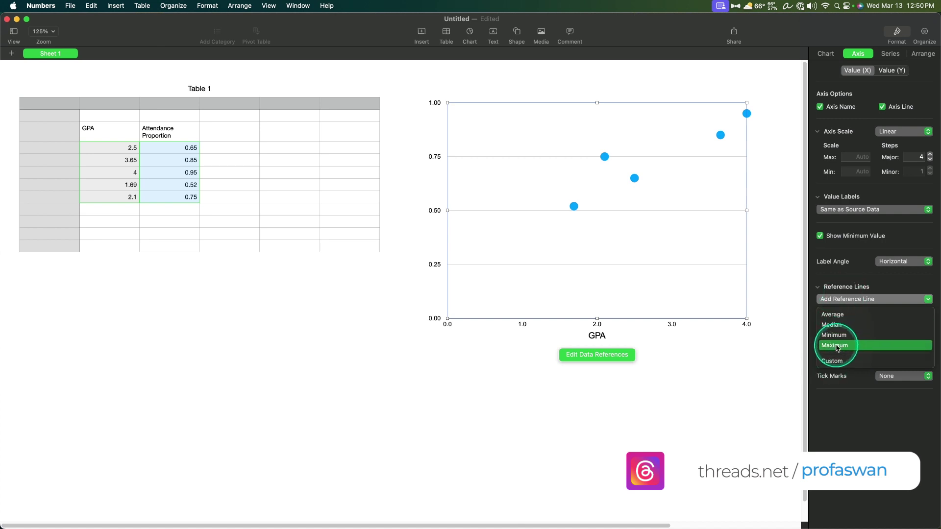
click(837, 291)
click(818, 287)
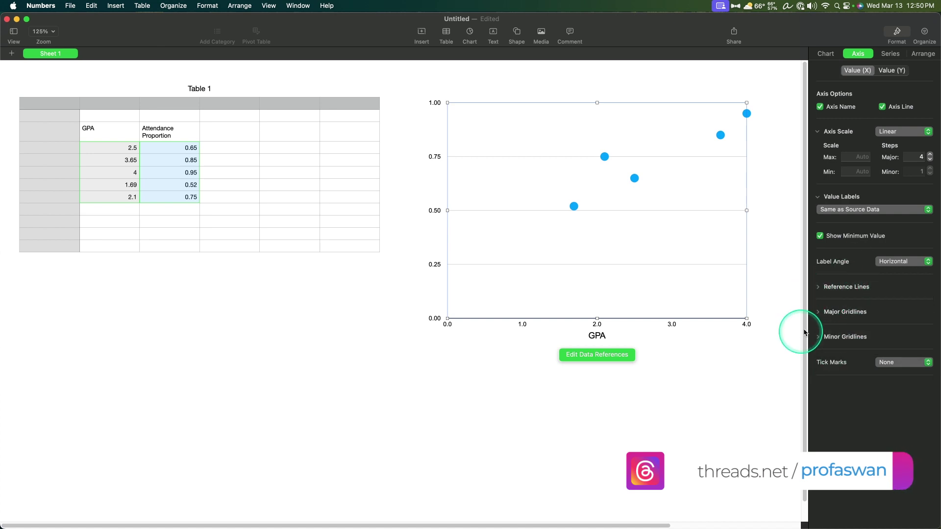
click(819, 313)
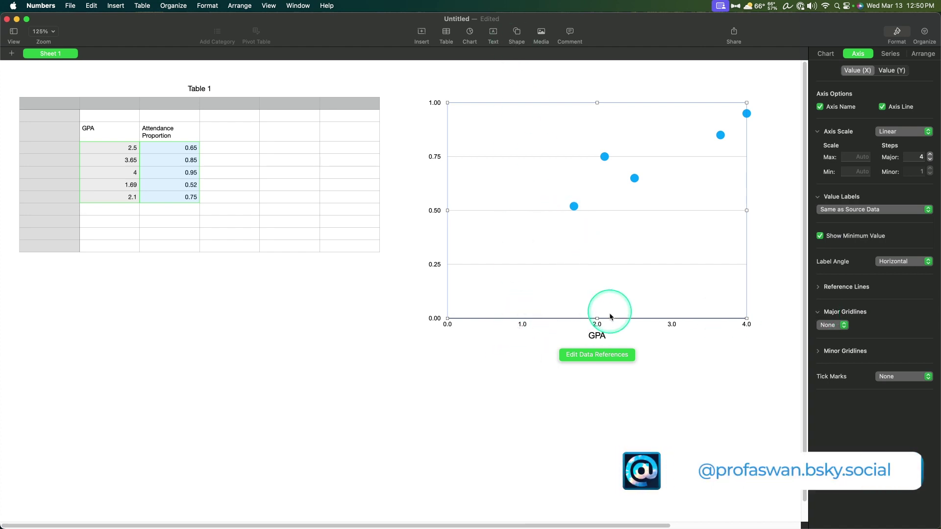
click(828, 312)
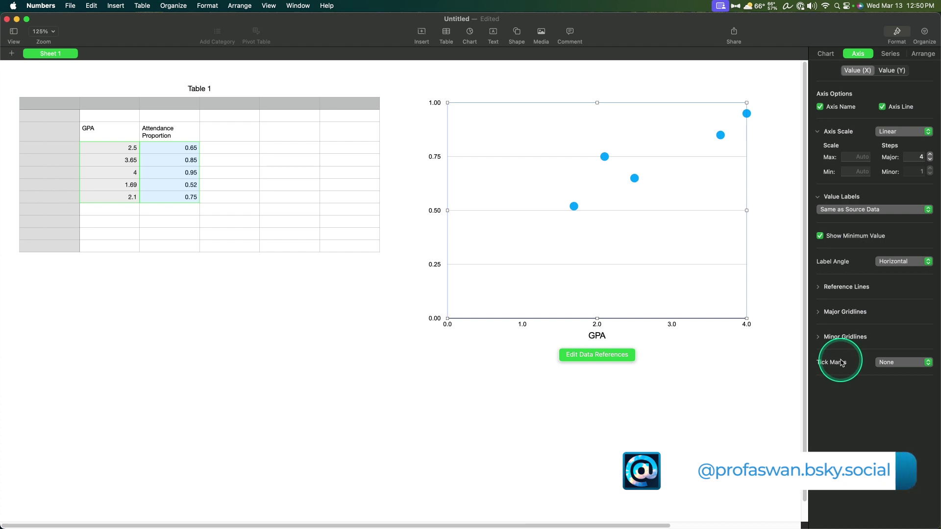
click(891, 363)
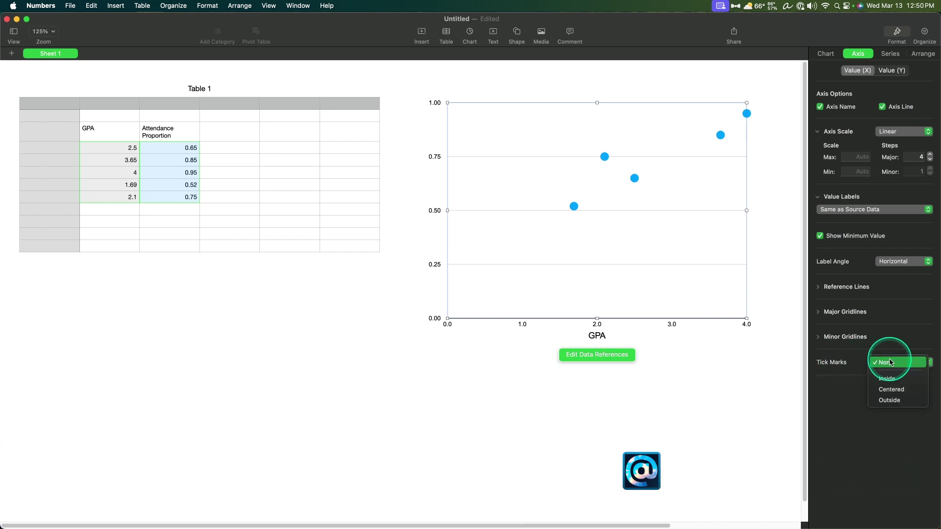
click(896, 400)
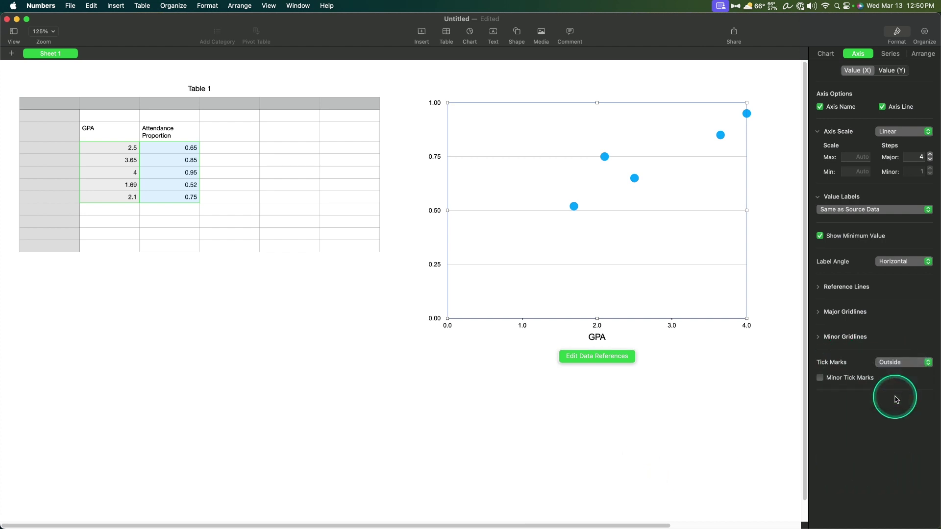
click(903, 366)
click(900, 355)
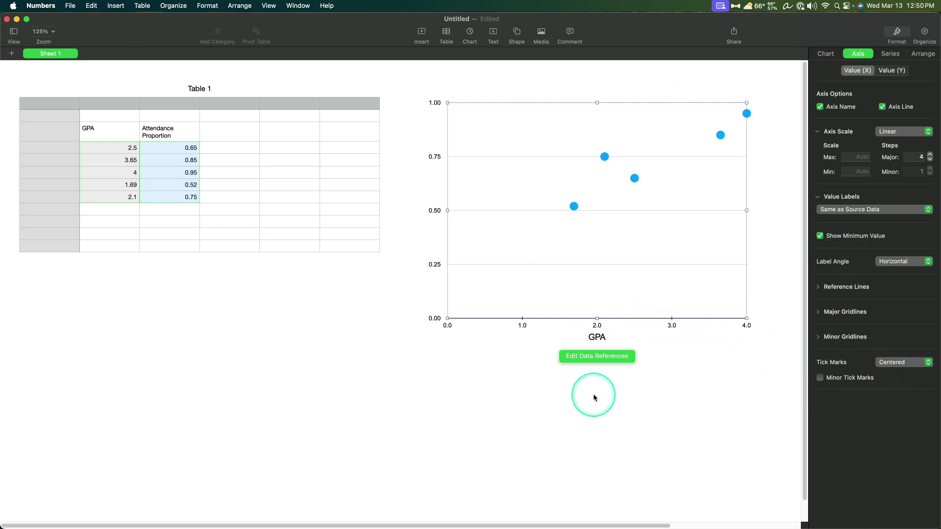
Enlarge the GPA axis value labels to 14 pt
click(597, 327)
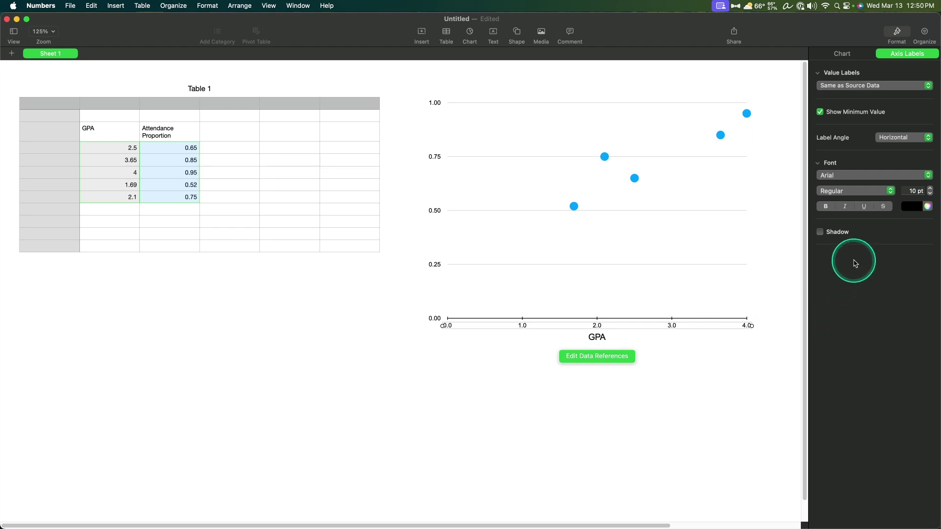
click(913, 192)
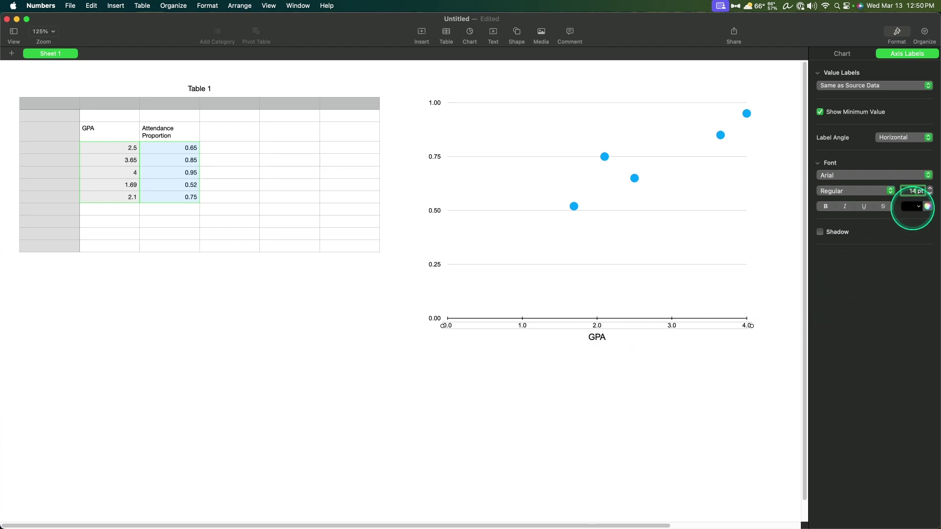
text(14)
key(Return)
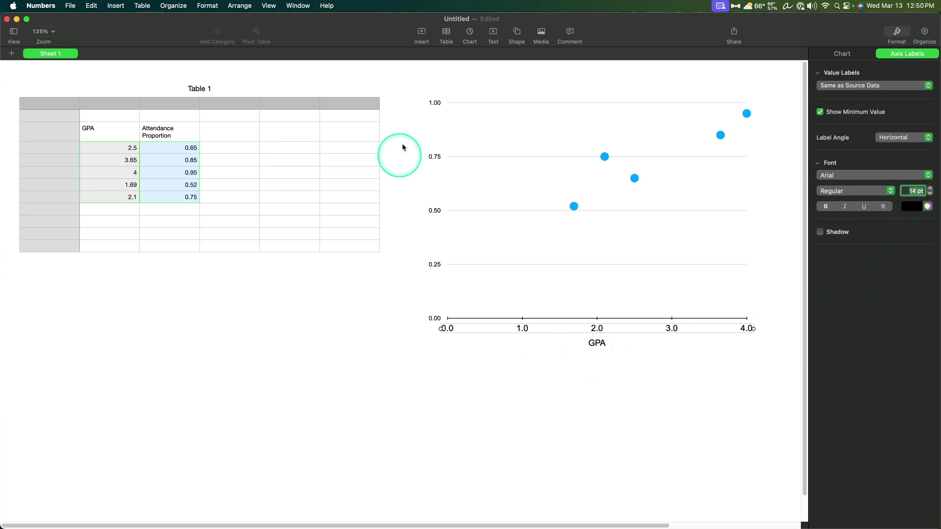
Show the vertical axis title 'Attendance Proportion' and set it to 14 pt
click(651, 259)
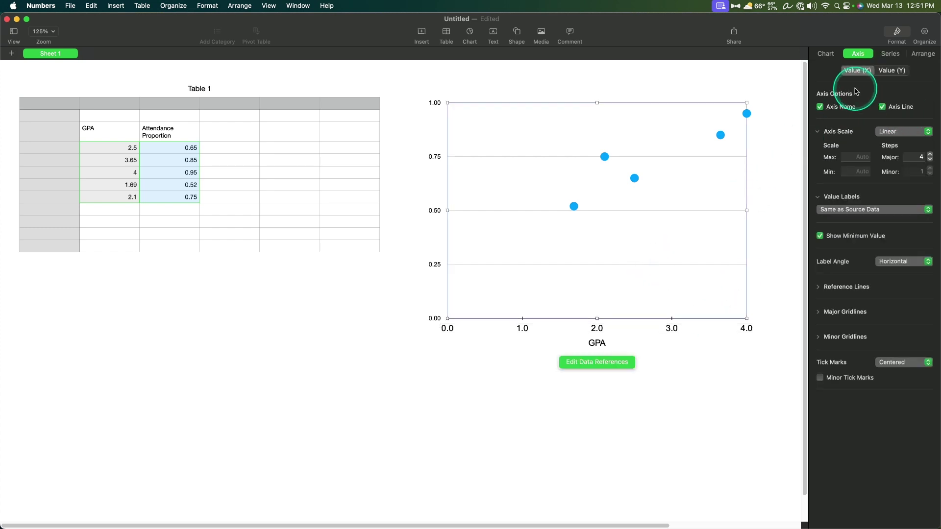
click(893, 71)
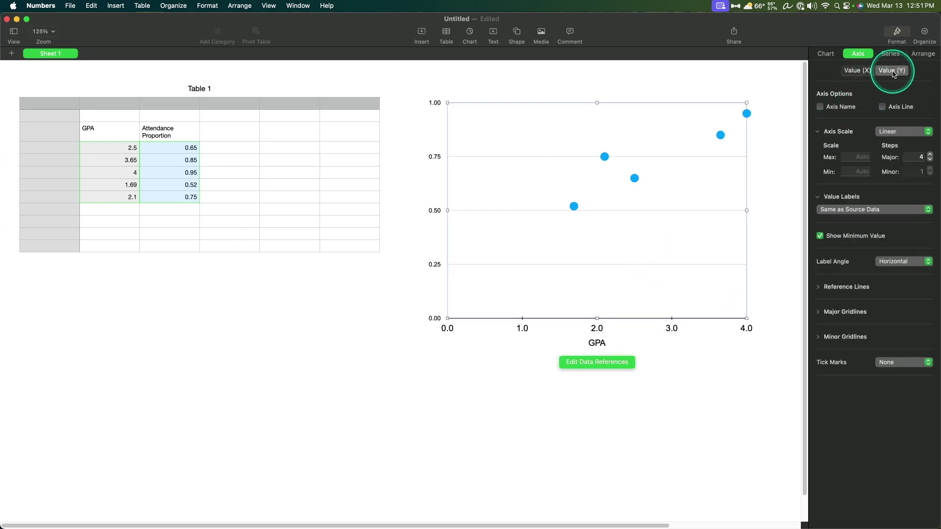
click(820, 107)
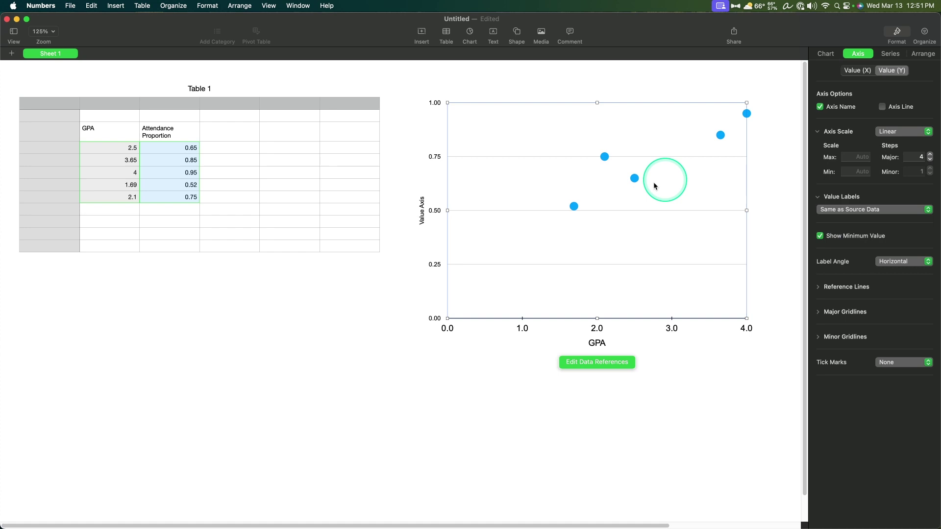
click(421, 211)
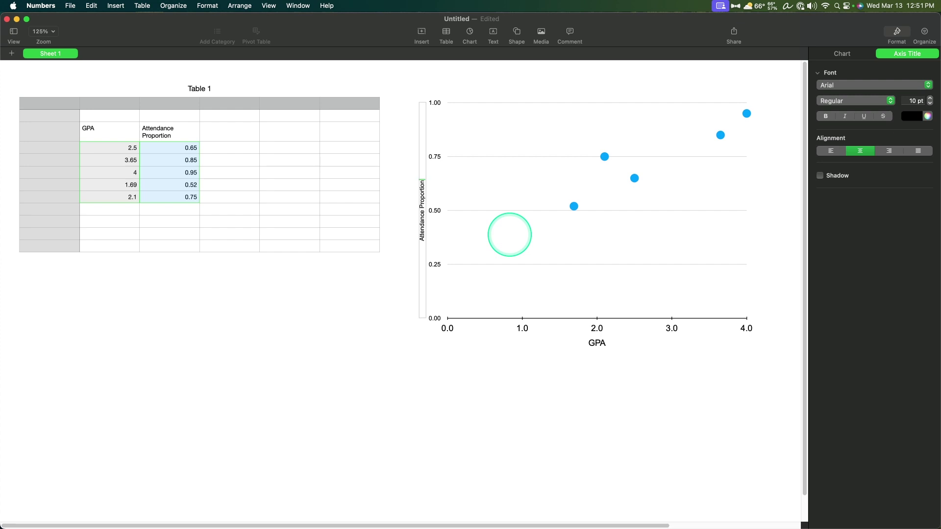
click(912, 100)
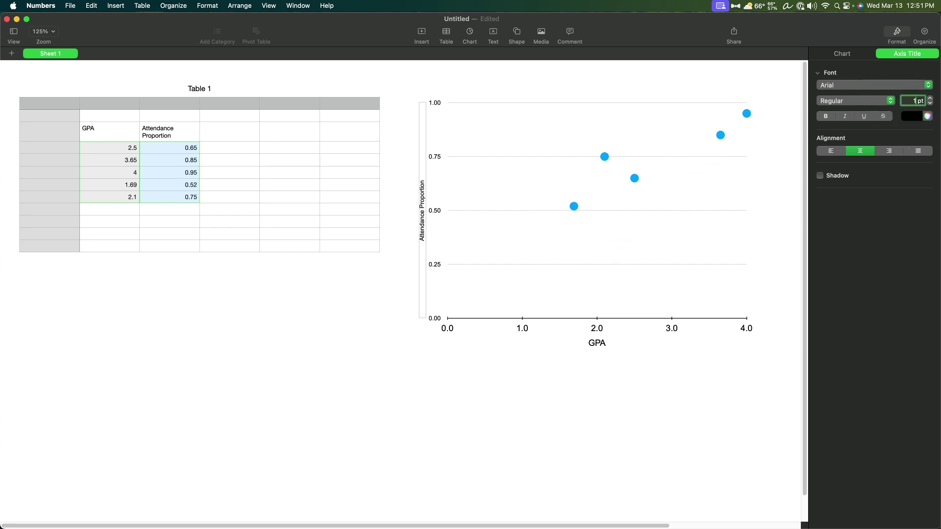
key(Return)
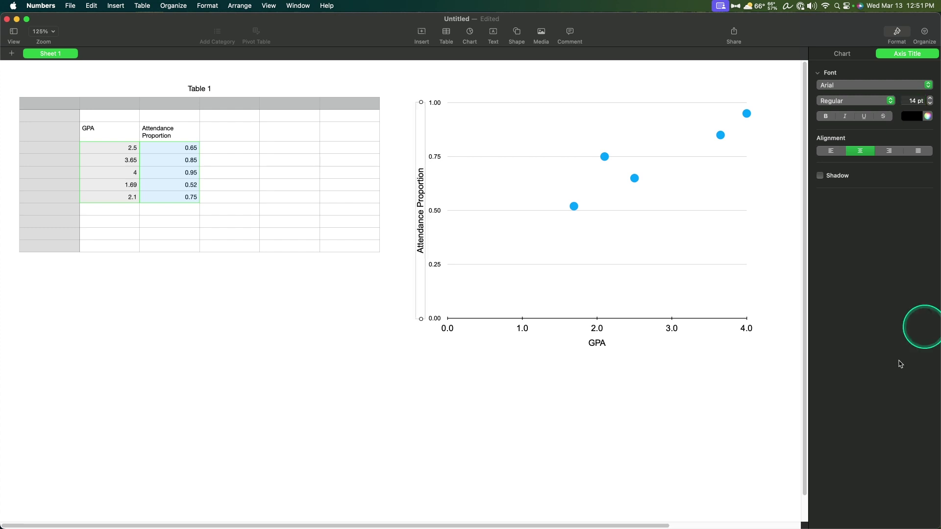
Turn on the vertical axis line, keeping the 0.00 minimum label visible
click(559, 275)
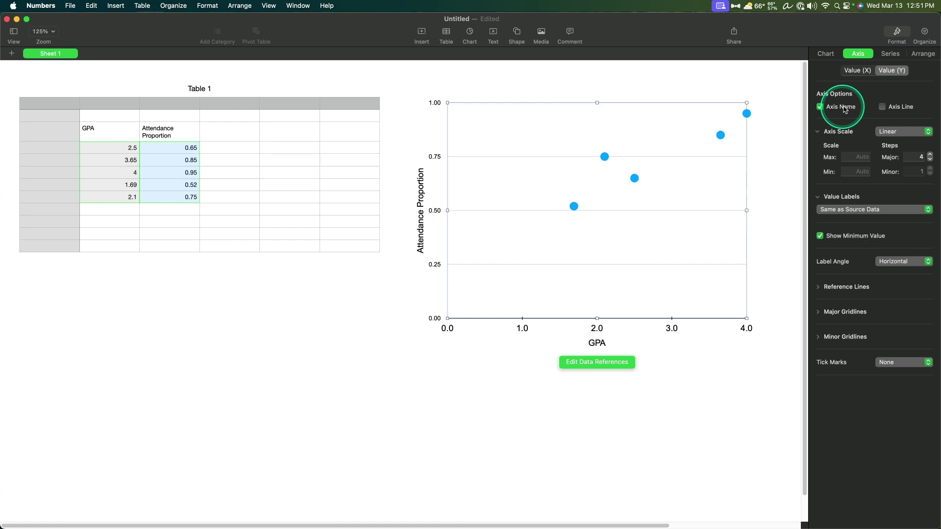
click(895, 107)
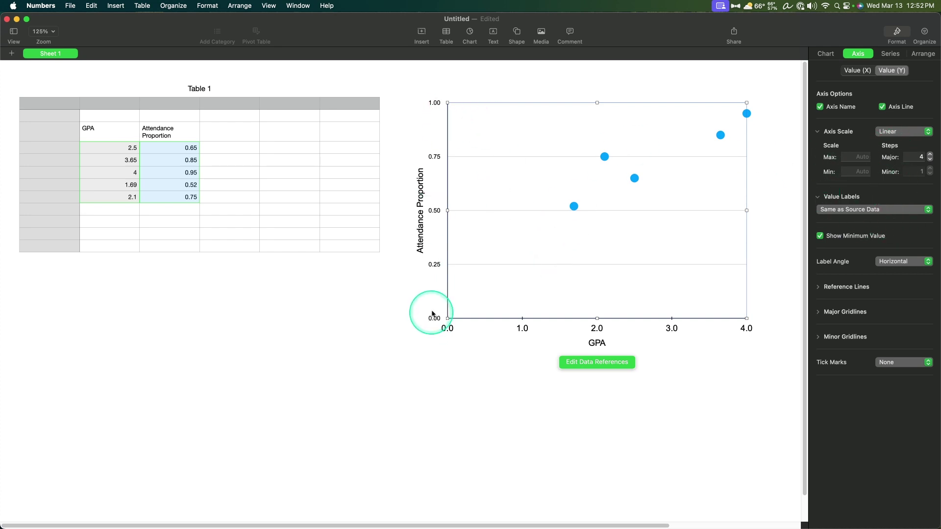
click(820, 236)
click(820, 236)
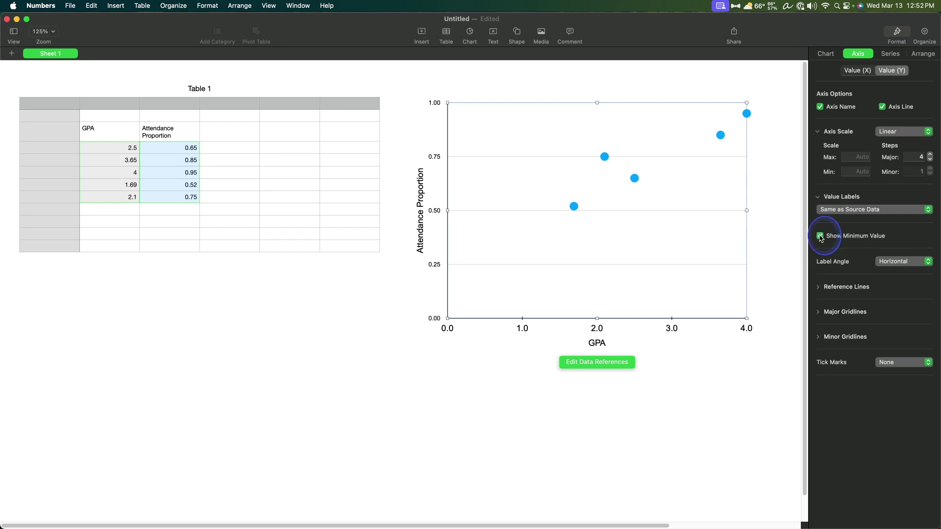
click(820, 236)
click(820, 236)
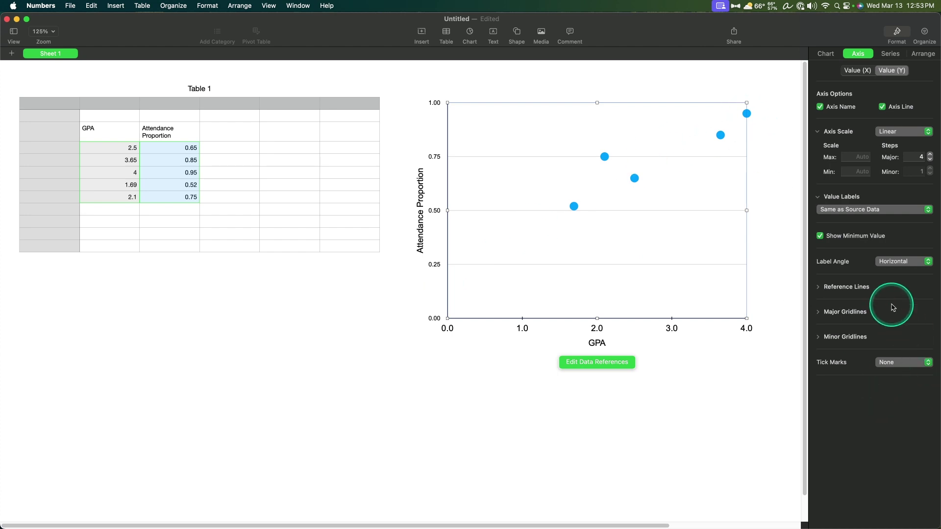
Remove the horizontal major gridlines and set the vertical axis tick marks to Outside
click(844, 313)
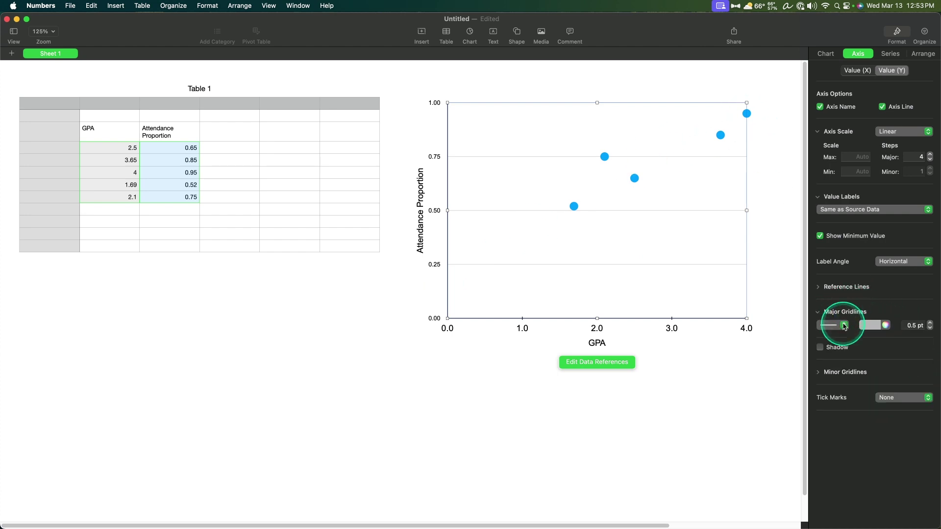
click(844, 327)
click(825, 314)
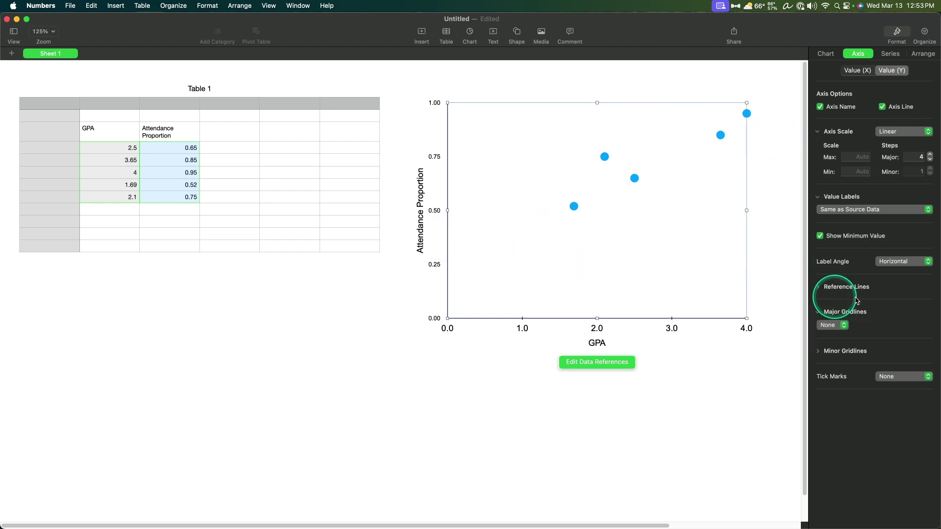
click(835, 312)
click(919, 364)
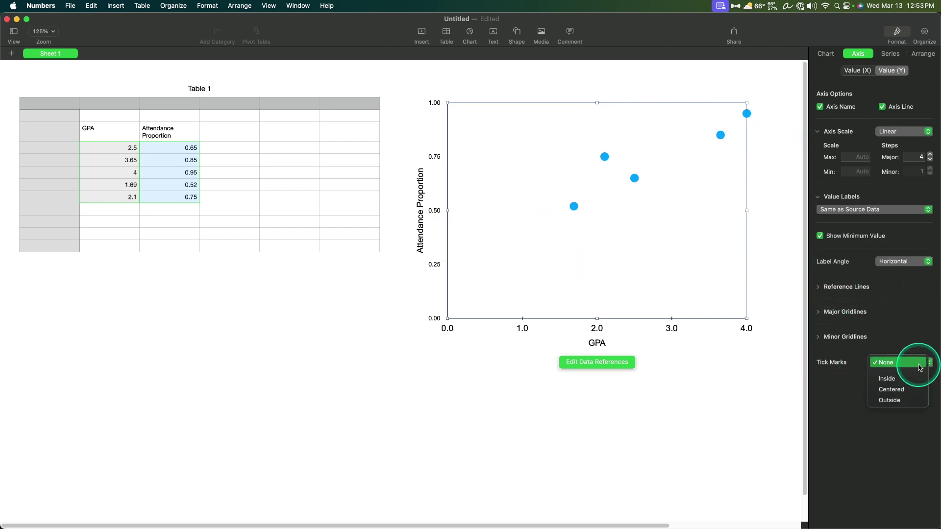
click(908, 400)
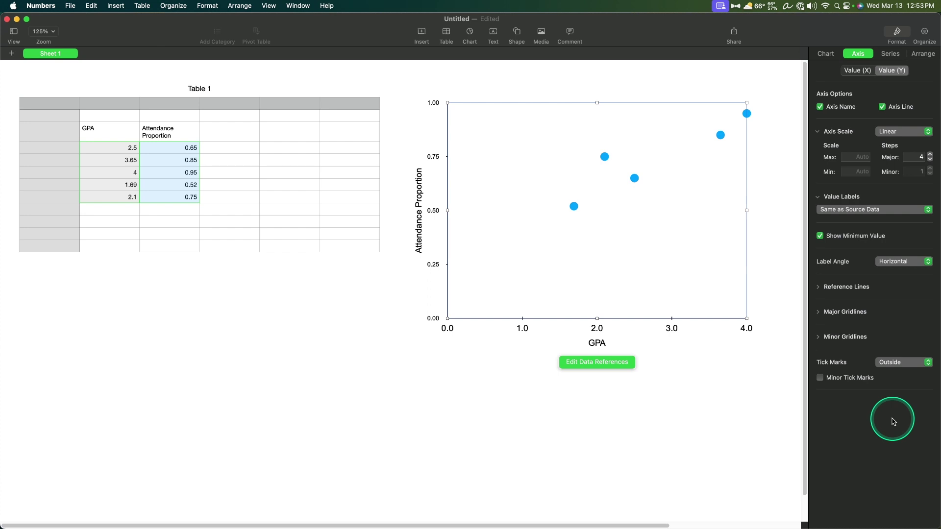
Set the vertical axis value labels to 14 pt and finish editing the axis title
click(432, 265)
click(918, 191)
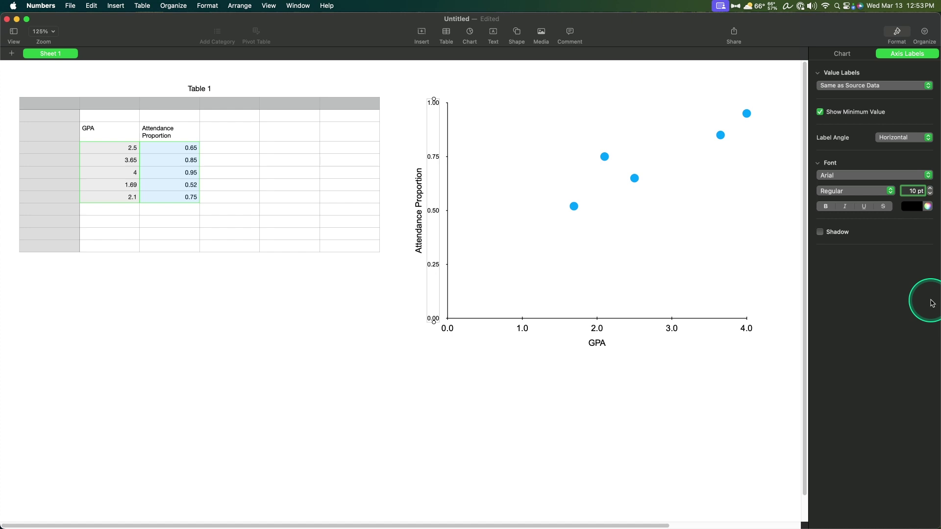
text(14)
key(Return)
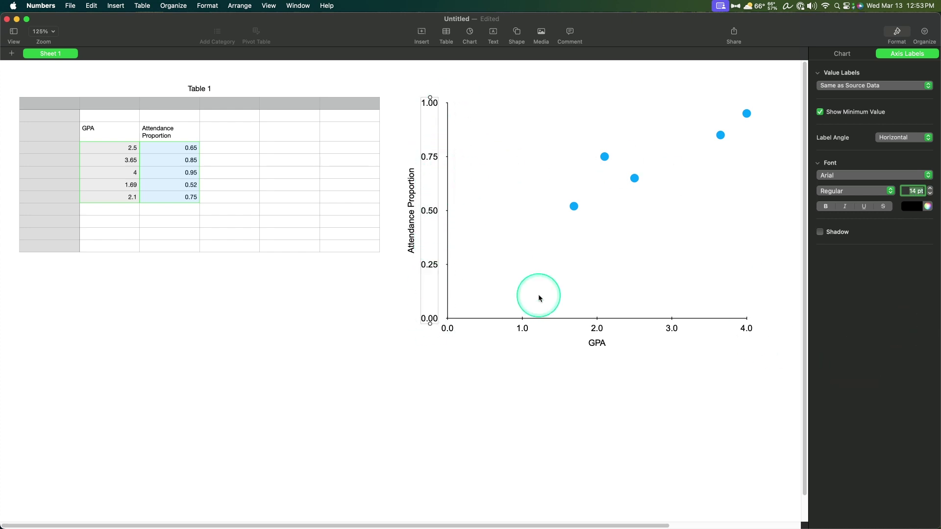
click(745, 210)
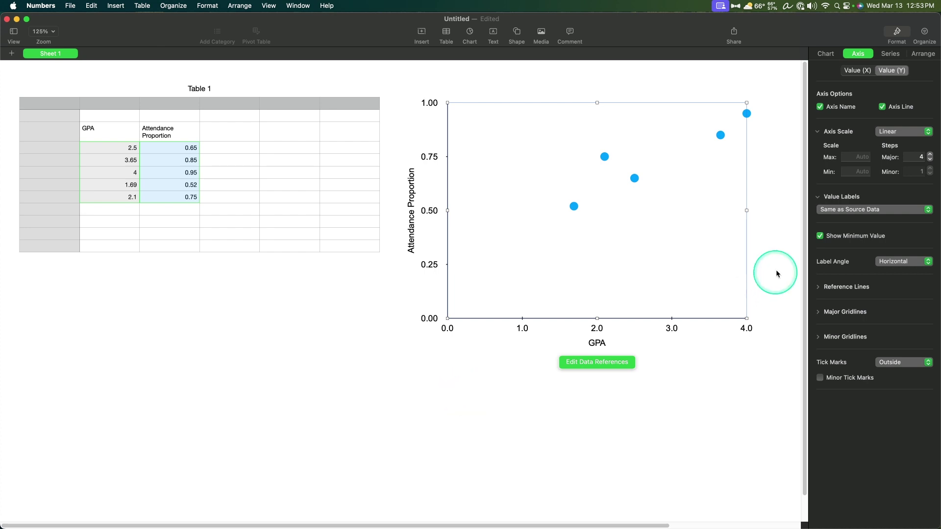
Delete the Table 1::C1 reference so the series name is left empty
click(891, 54)
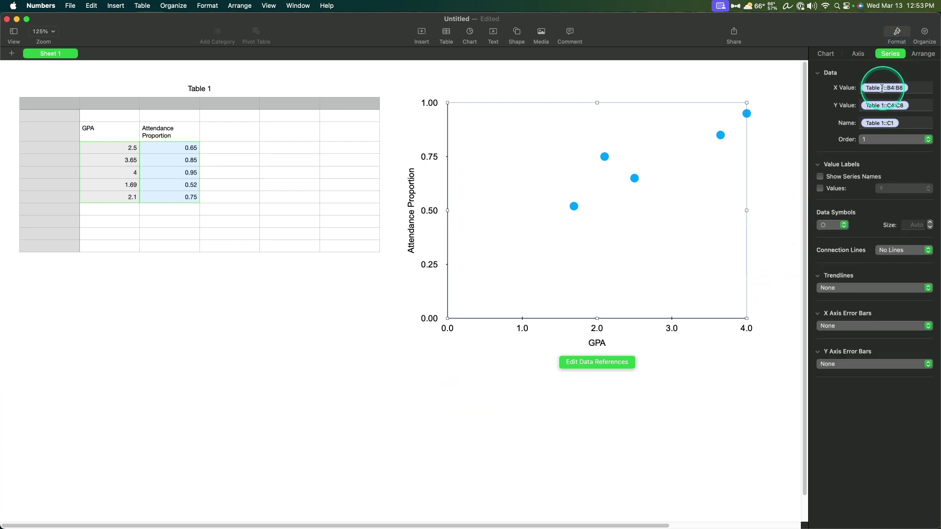
click(895, 106)
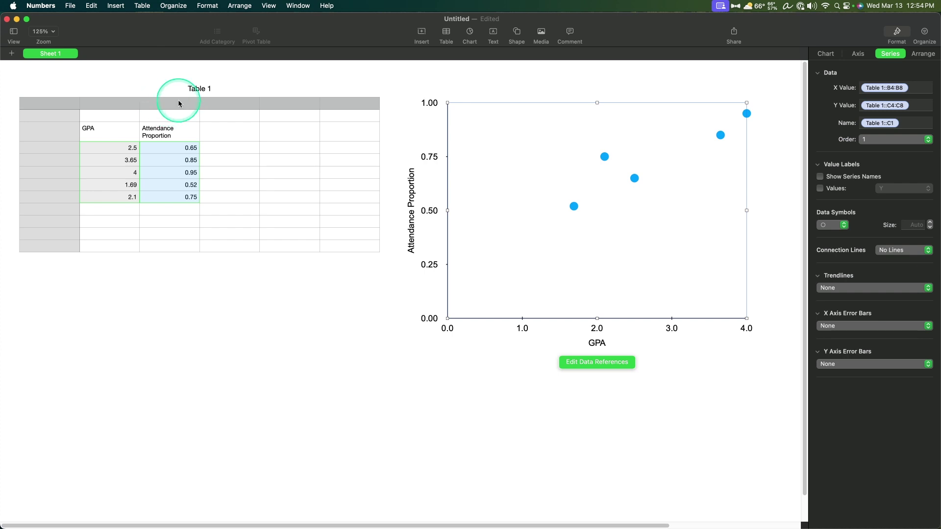
click(880, 122)
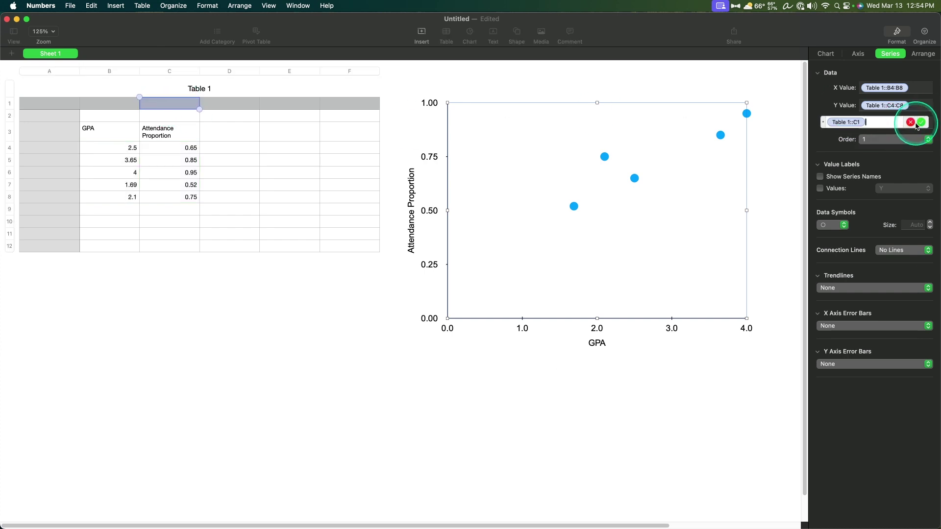
key(BackSpace)
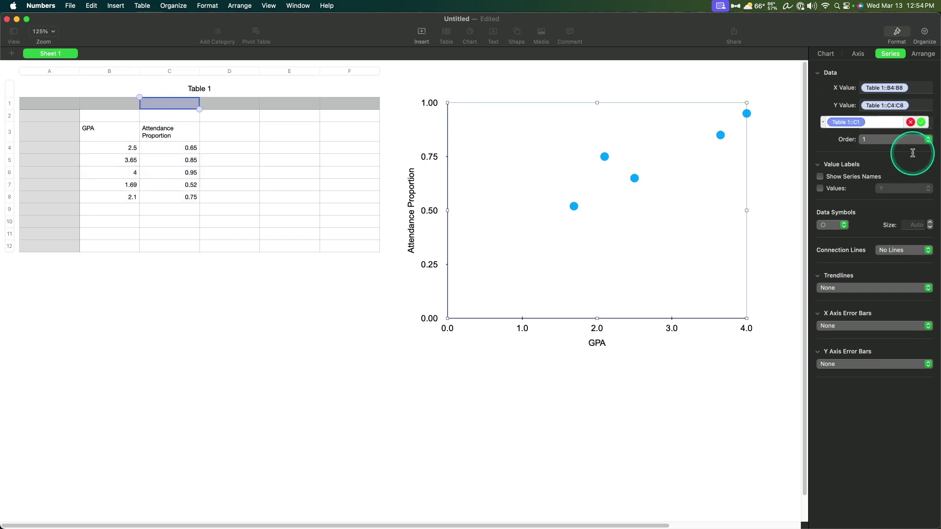
key(BackSpace)
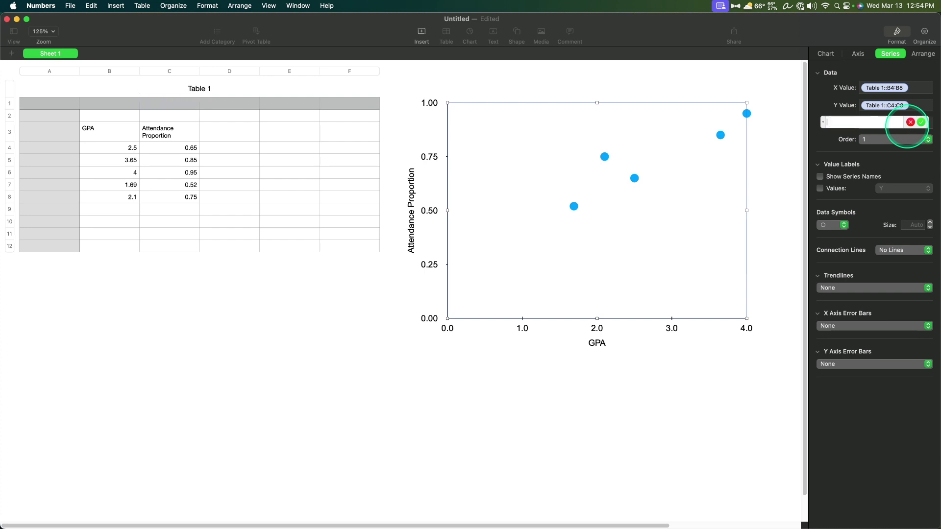
click(836, 141)
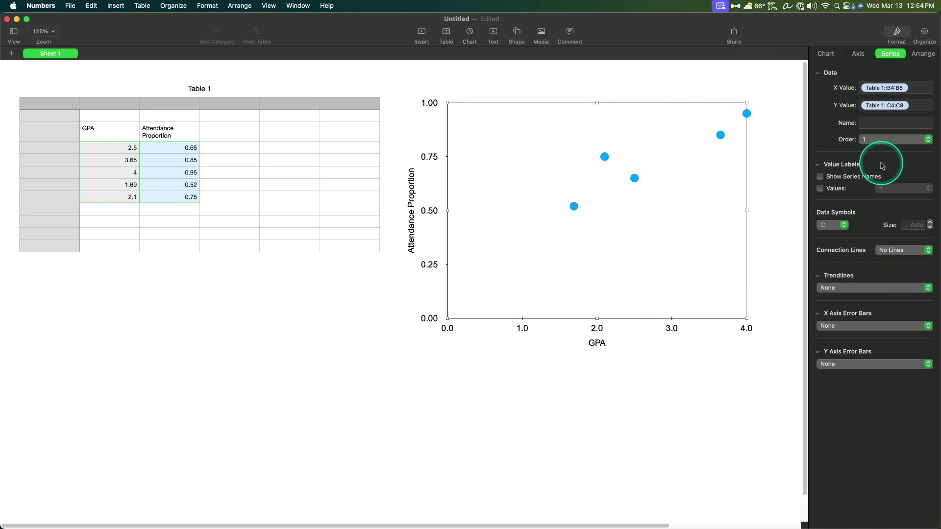
Try series-name and X/Y value labels on the points, then leave the points unlabelled
click(844, 181)
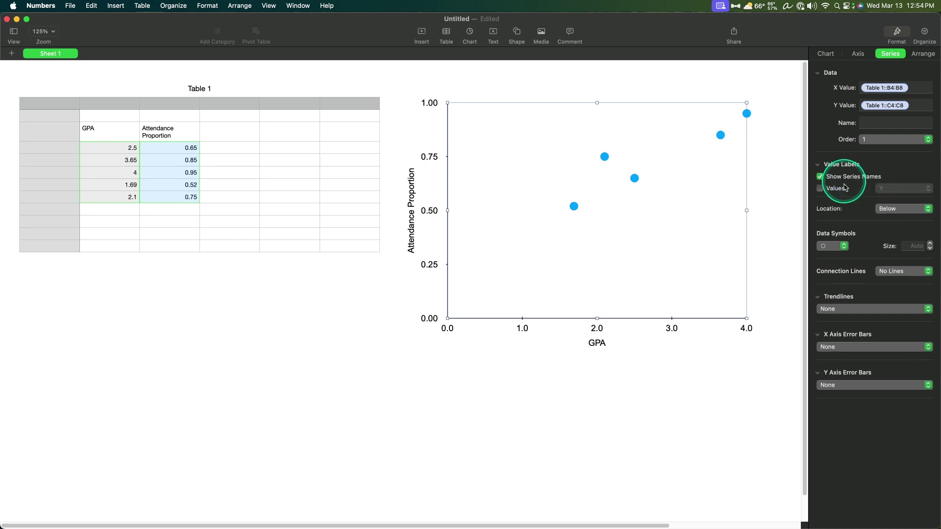
click(907, 209)
click(844, 165)
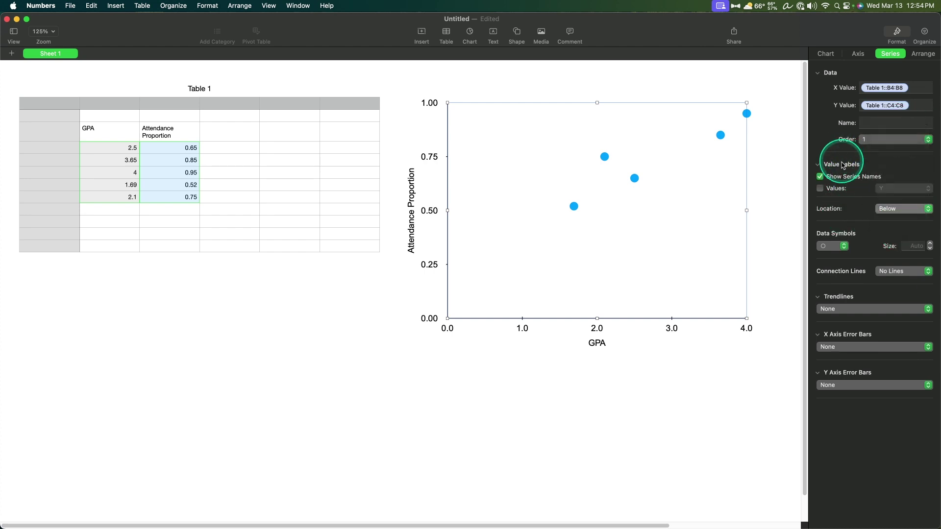
click(823, 177)
click(823, 188)
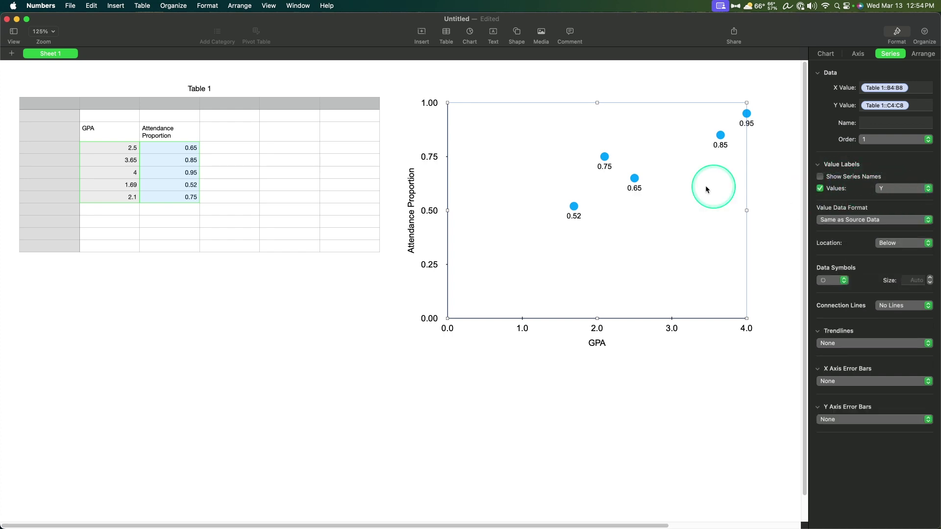
click(903, 188)
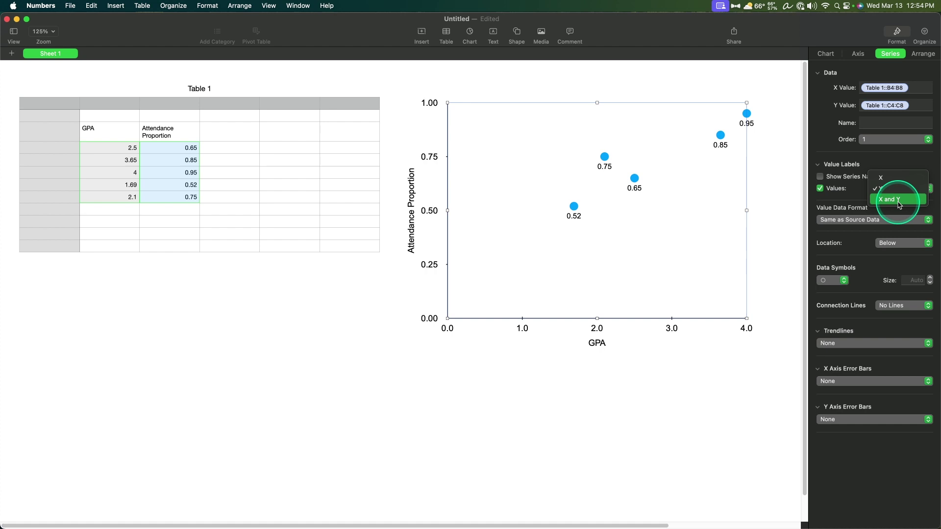
click(901, 202)
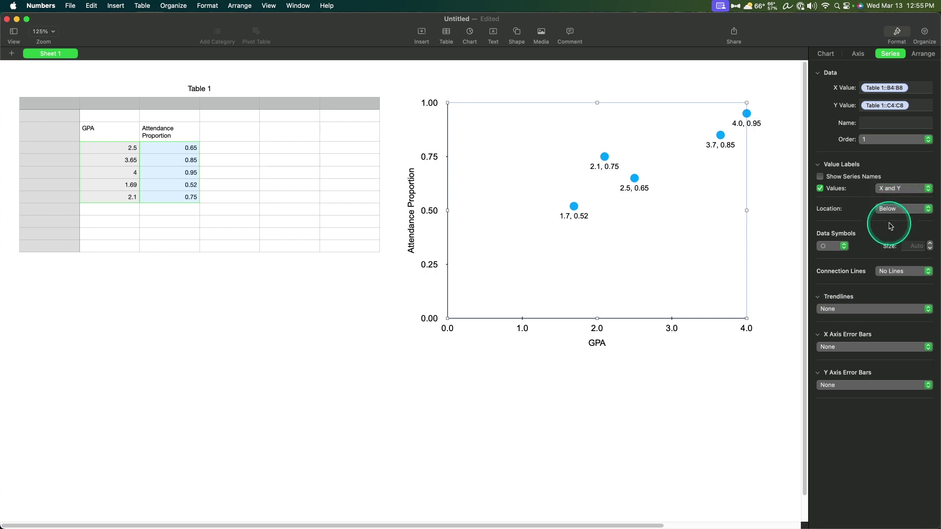
click(820, 188)
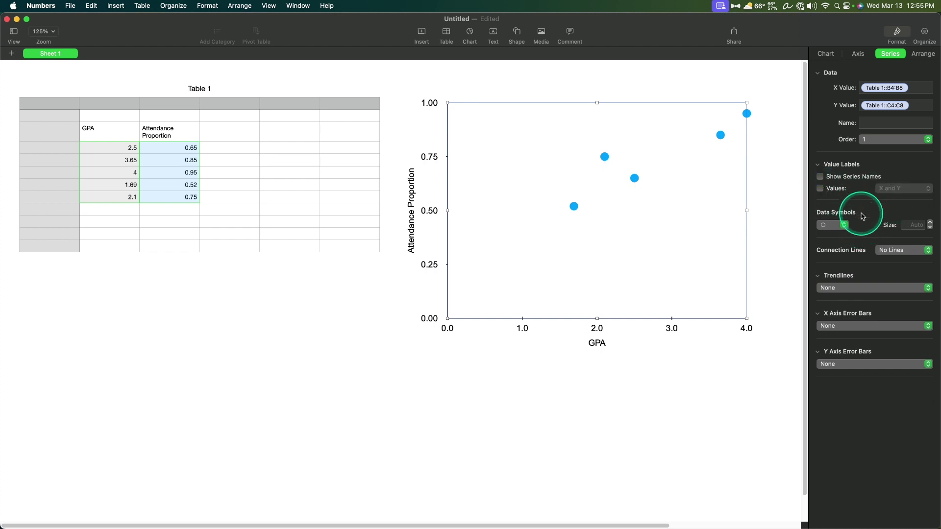
Shrink the circle point symbols to size 7, leaving connection lines set to No Lines
click(844, 225)
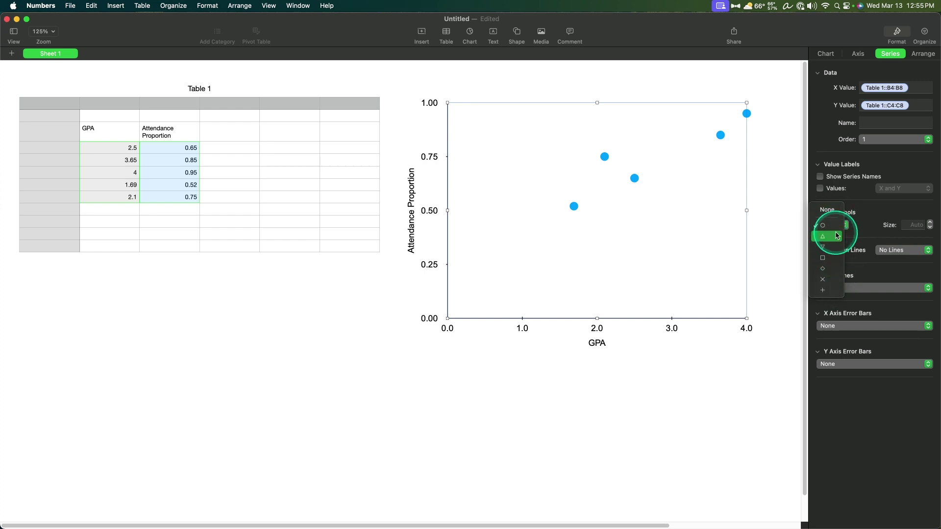
click(824, 225)
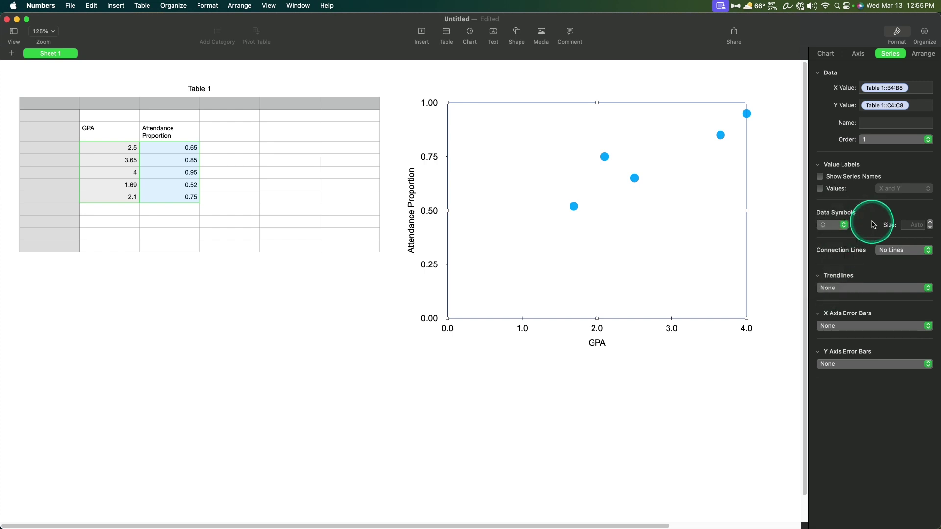
click(930, 227)
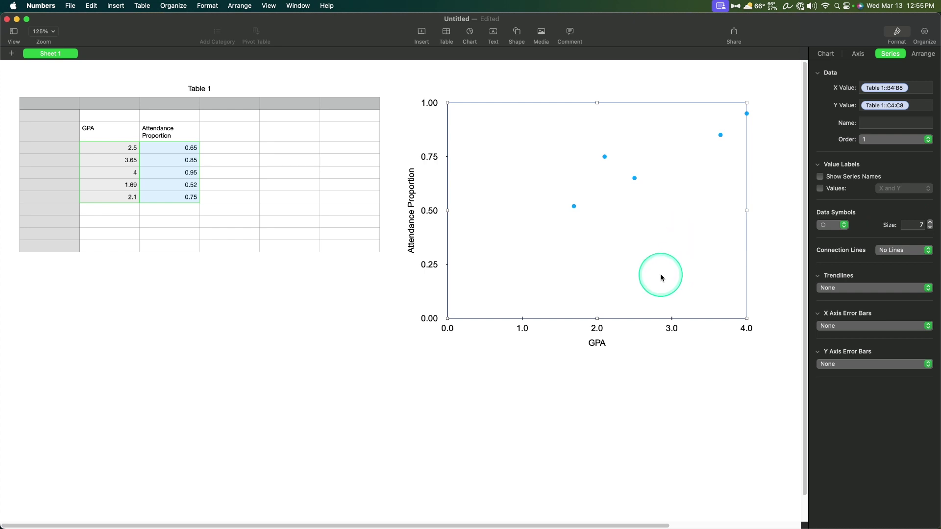
click(905, 250)
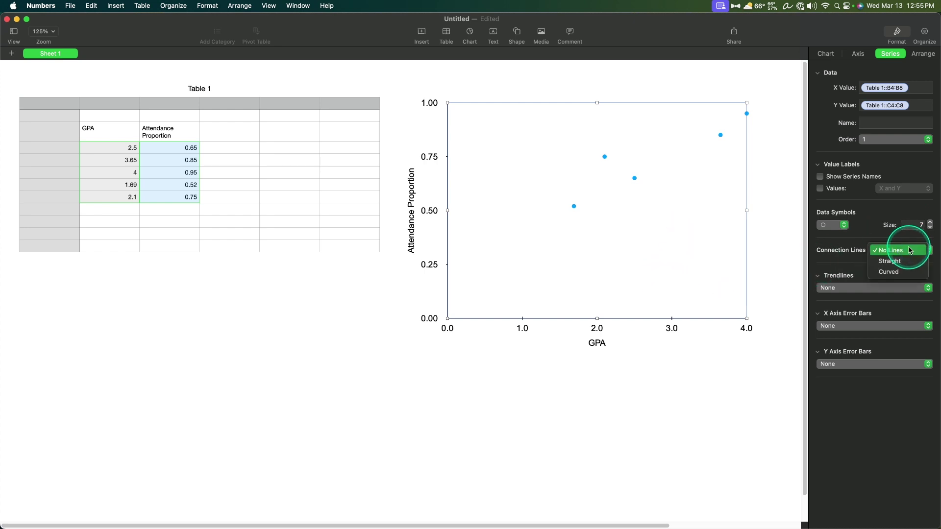
click(908, 260)
click(906, 251)
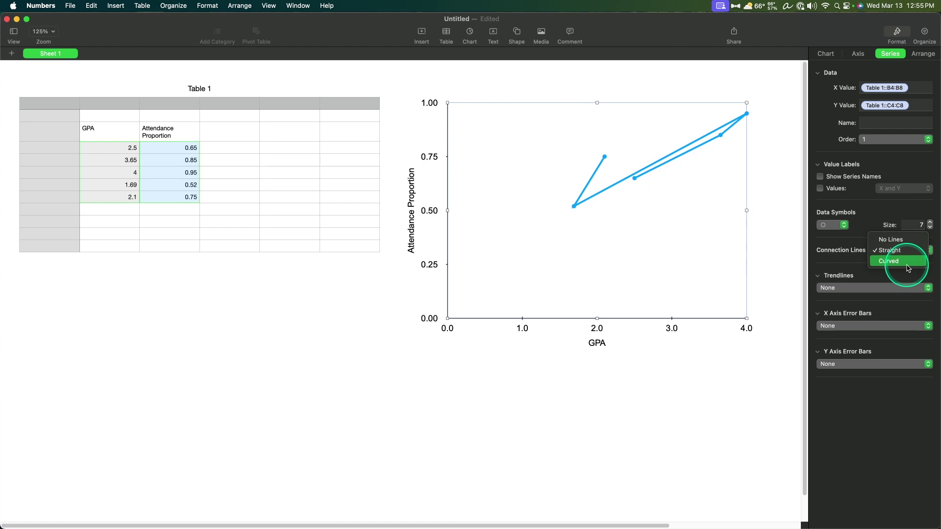
click(907, 261)
click(904, 250)
click(900, 234)
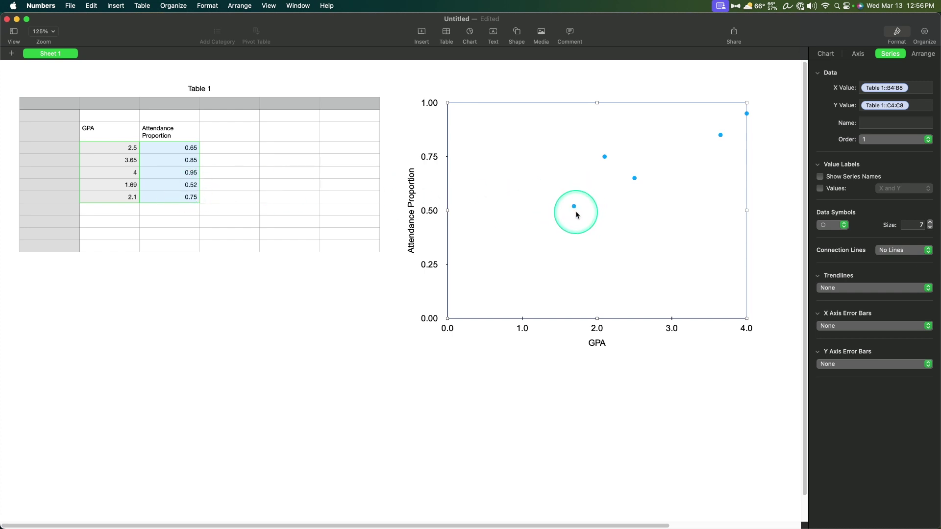
Add positive and negative Y-axis error bars using a fixed value of 10
click(876, 367)
click(876, 375)
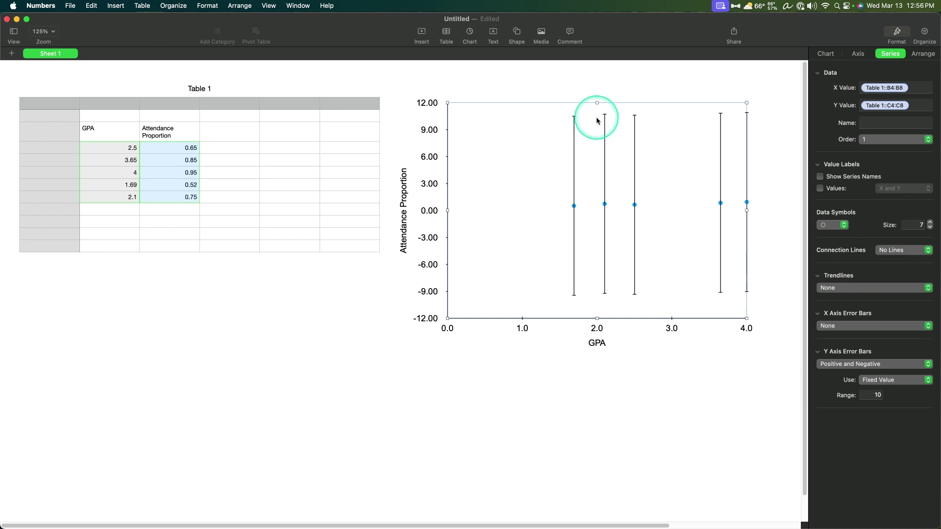
click(907, 381)
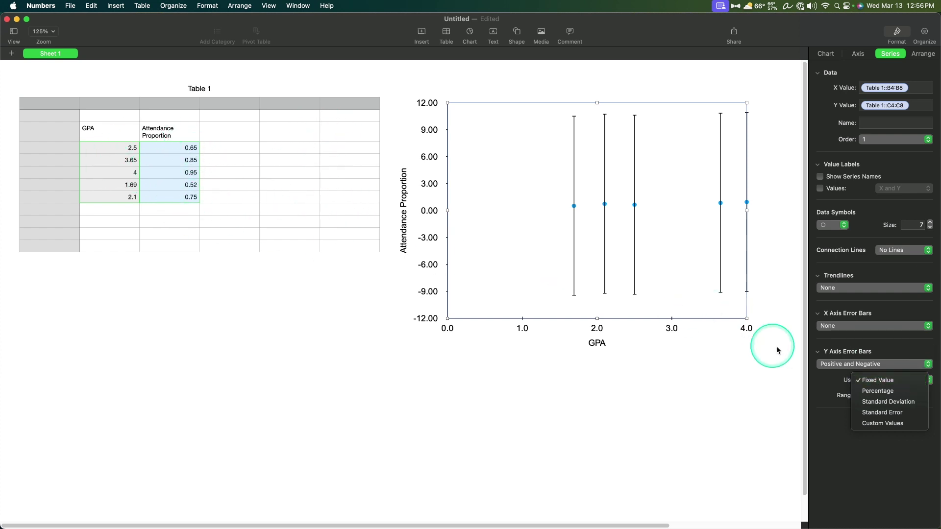
click(875, 364)
click(863, 352)
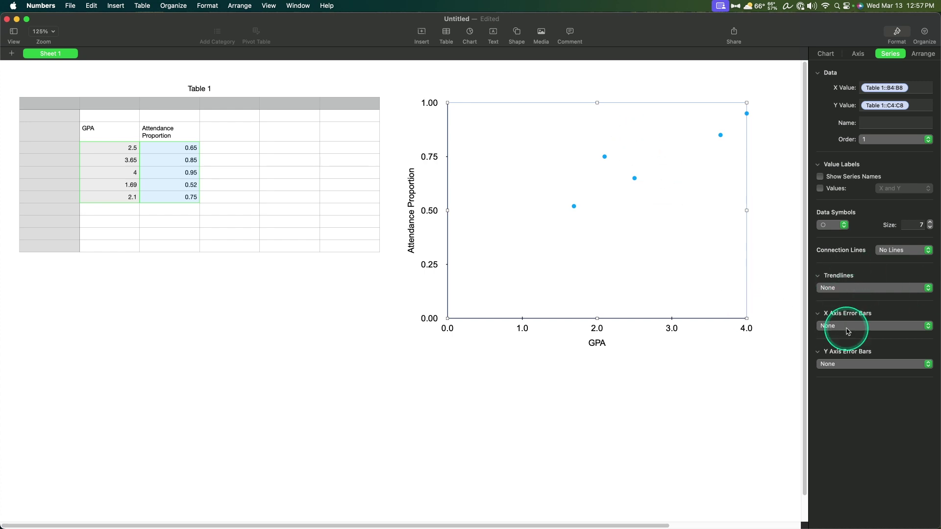
click(856, 364)
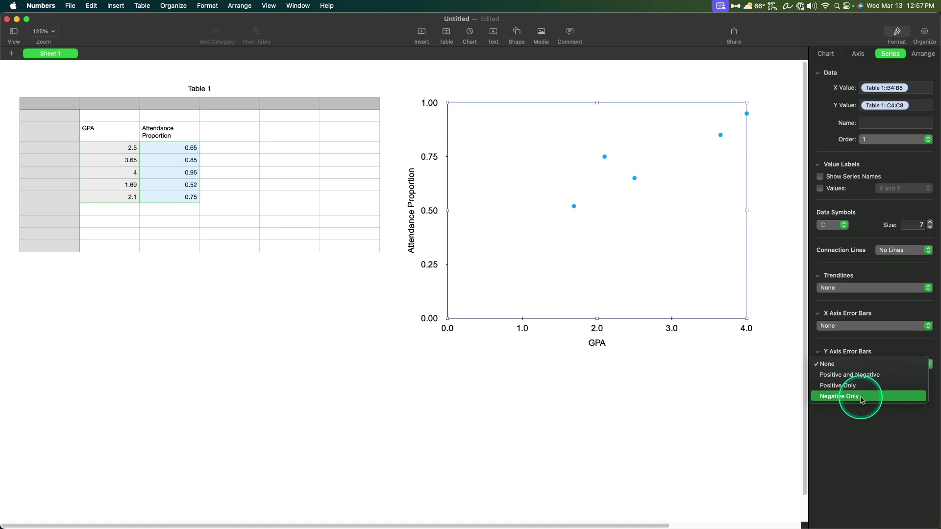
click(866, 376)
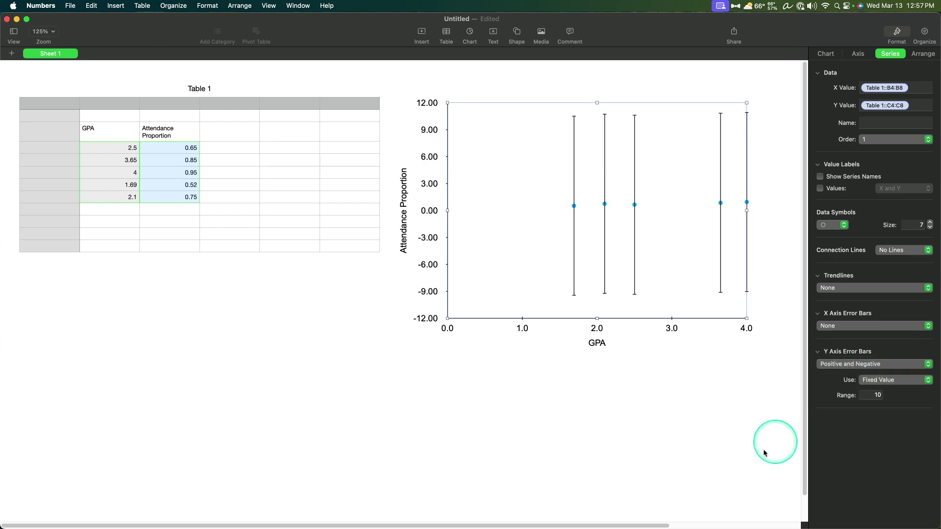
click(878, 396)
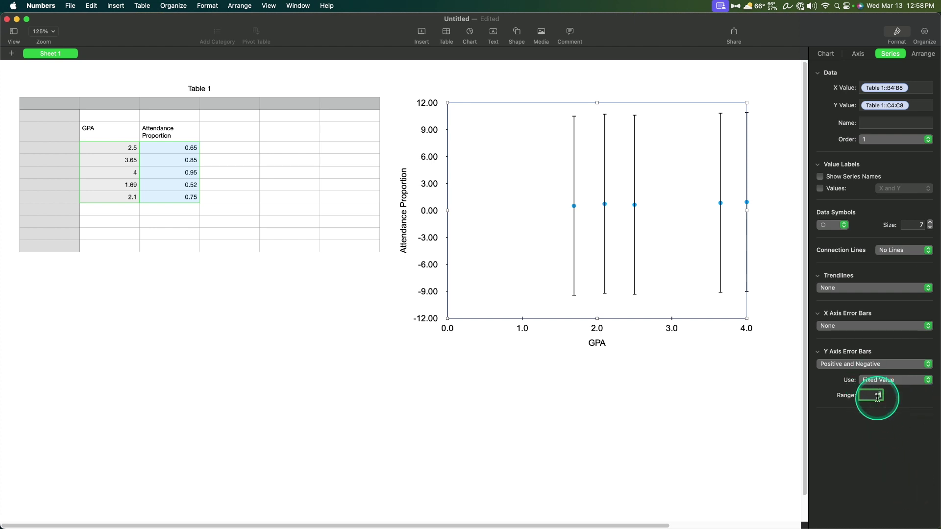
Keep the 0.05 vertical error bars and add positive-and-negative GPA error bars with fixed value 0.25
key(Return)
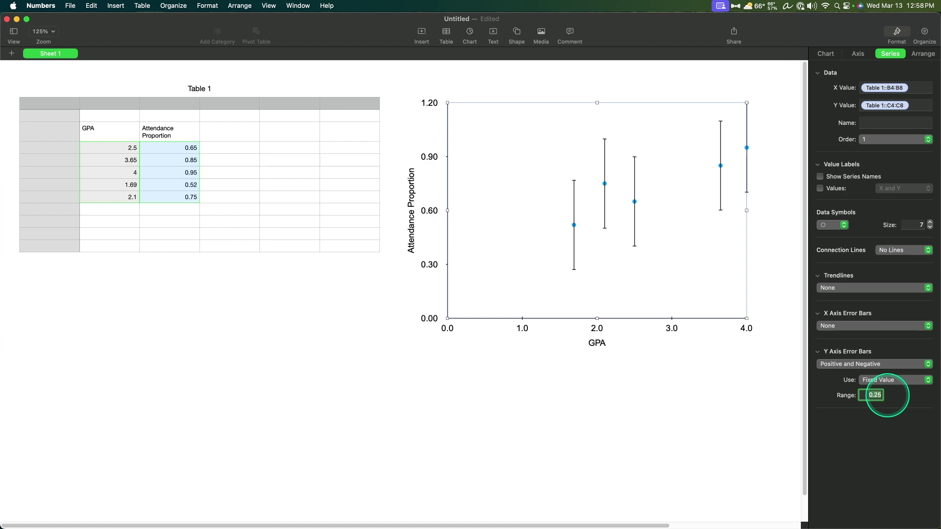
key(Return)
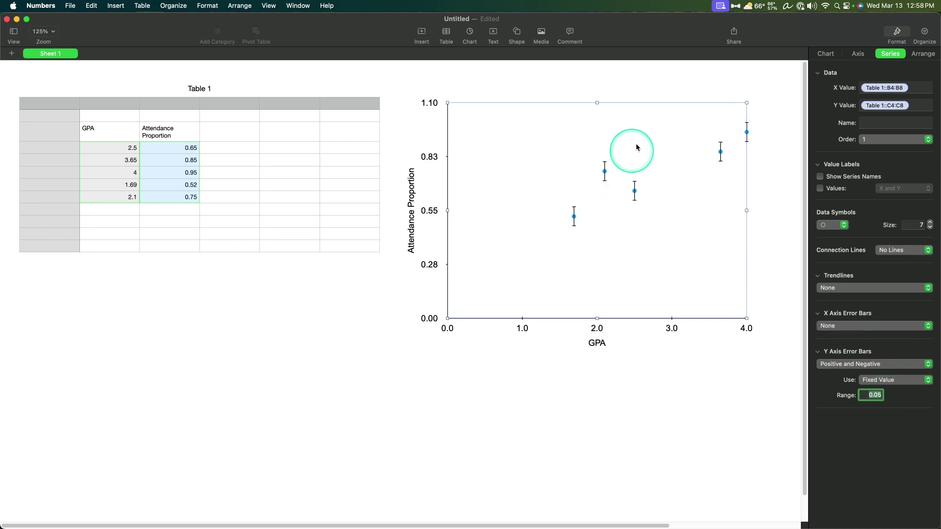
click(833, 326)
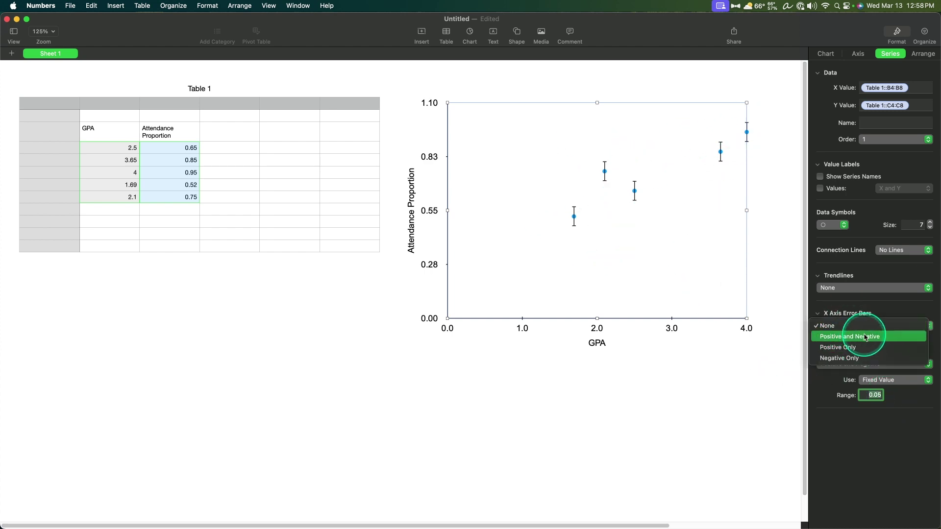
click(865, 338)
click(872, 357)
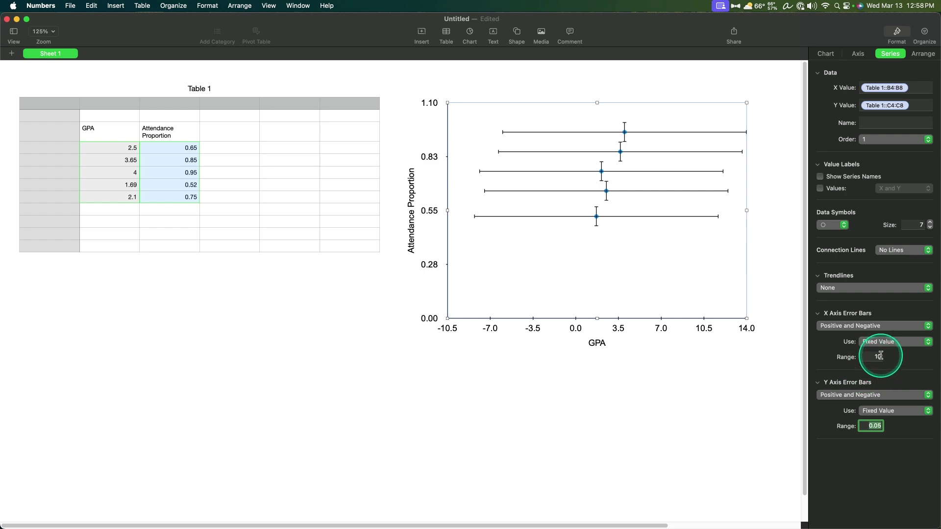
text(.05)
key(Return)
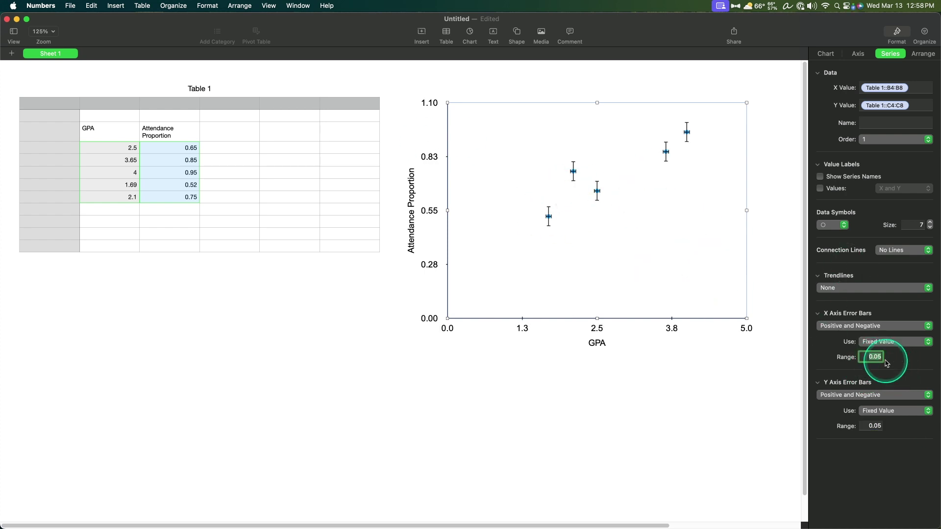
click(877, 358)
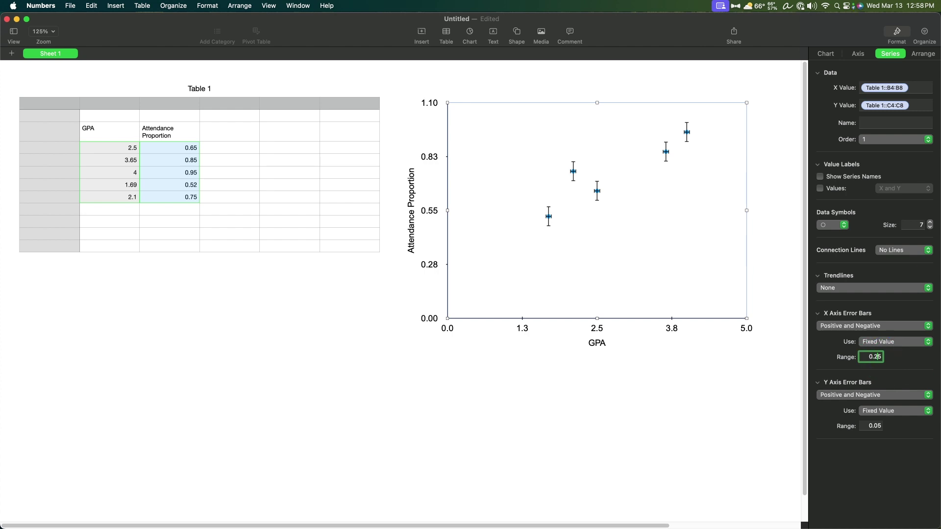
text(2)
key(Return)
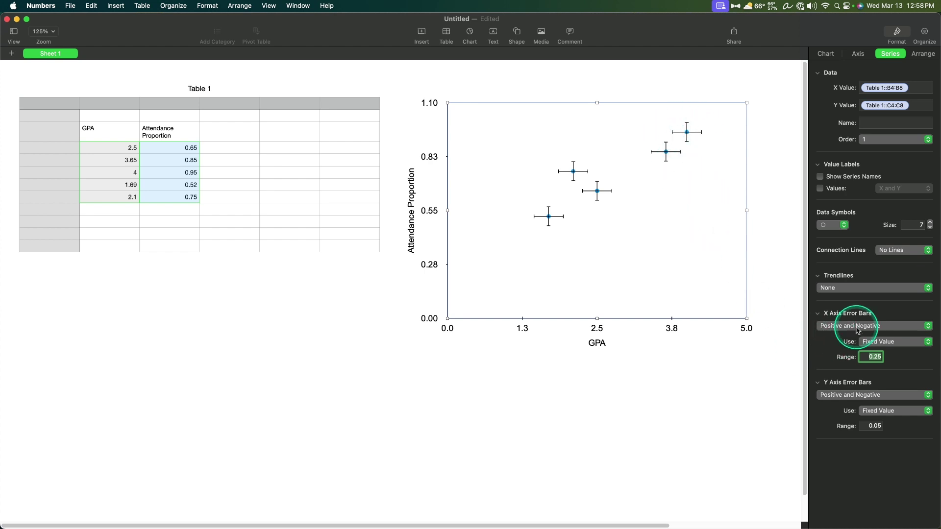
Type the error values .05, .03, .02, .1 and .08 down column E in rows 4–8
click(278, 149)
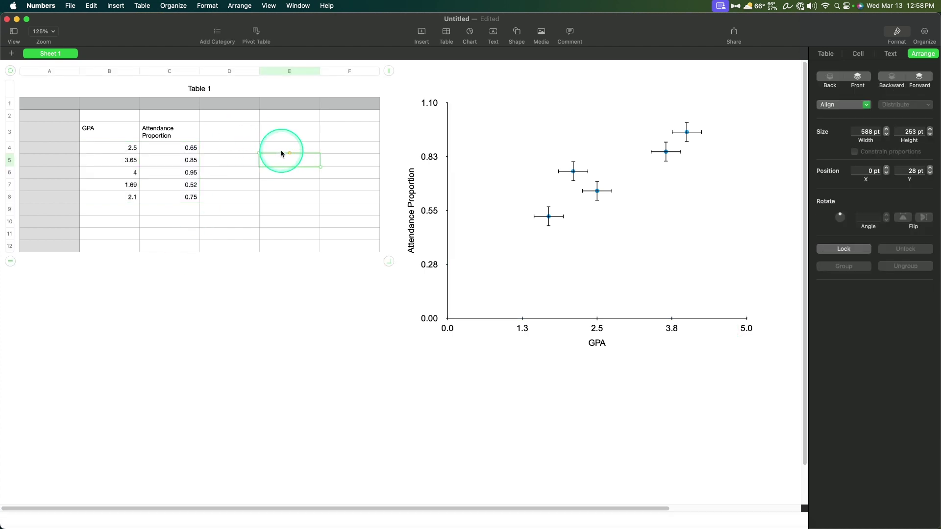
key(Return)
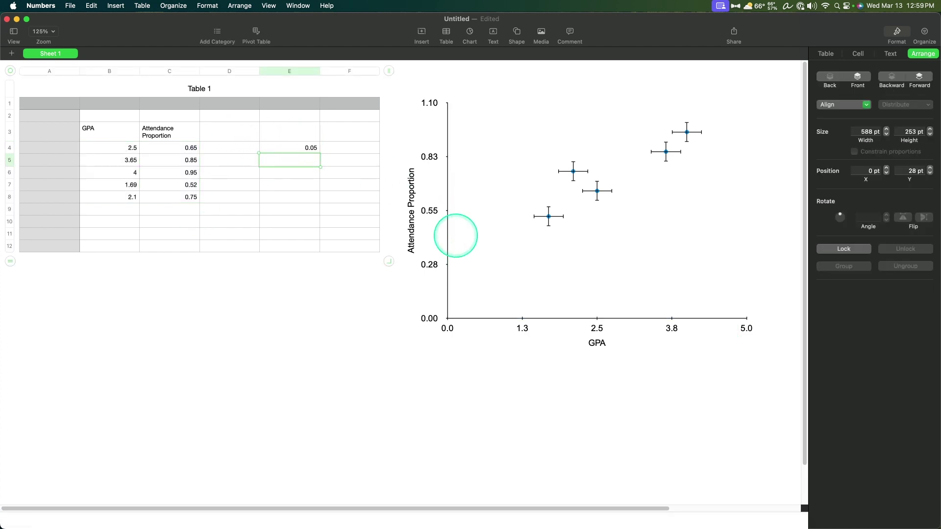
key(Return)
text(.02)
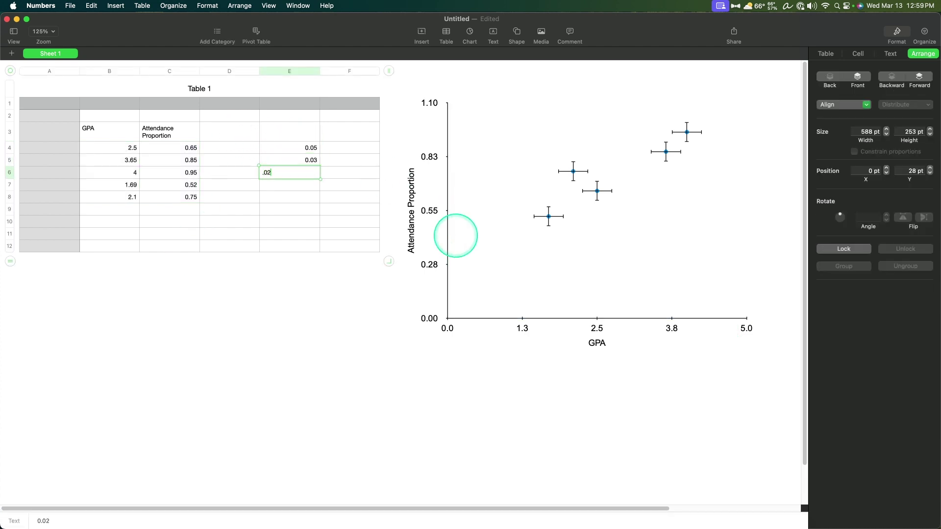
key(Return)
text(.1)
key(Return)
text(.8)
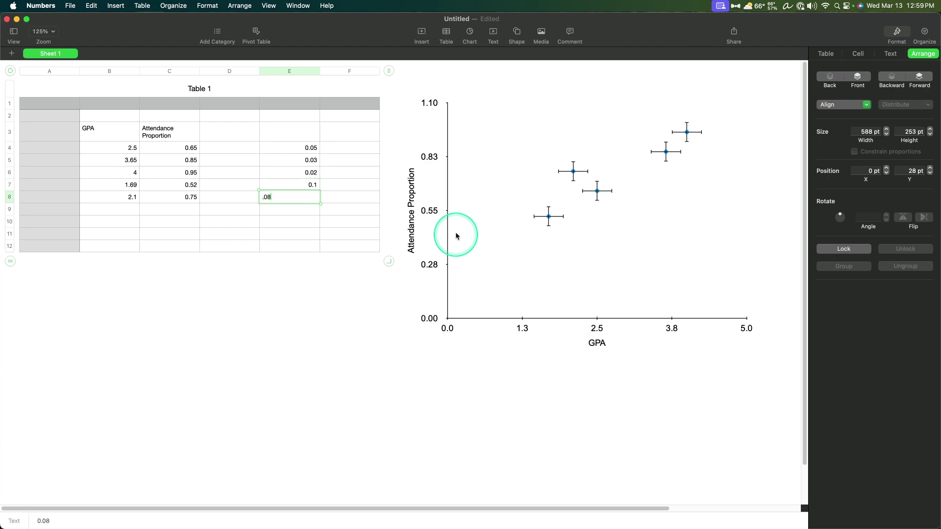
click(344, 185)
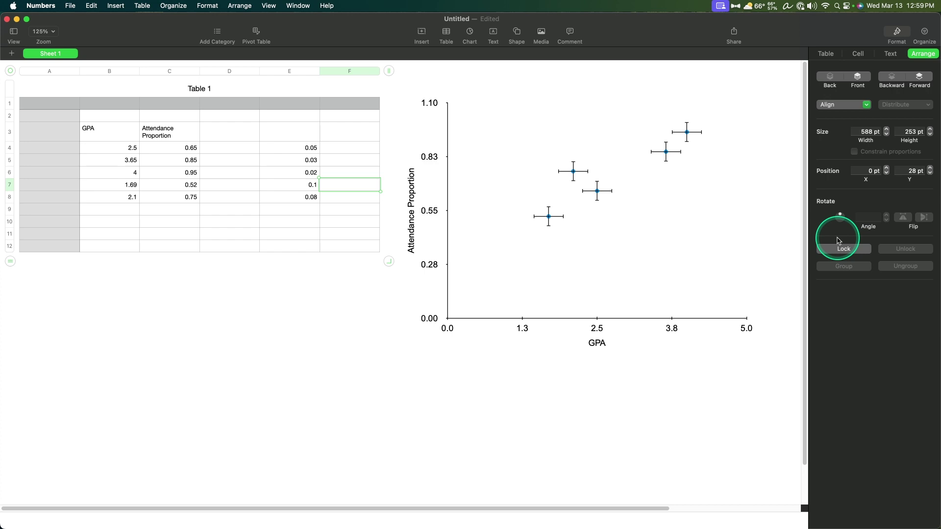
Set the GPA error bars to None and switch the vertical error bars to Custom Values
click(645, 253)
click(867, 325)
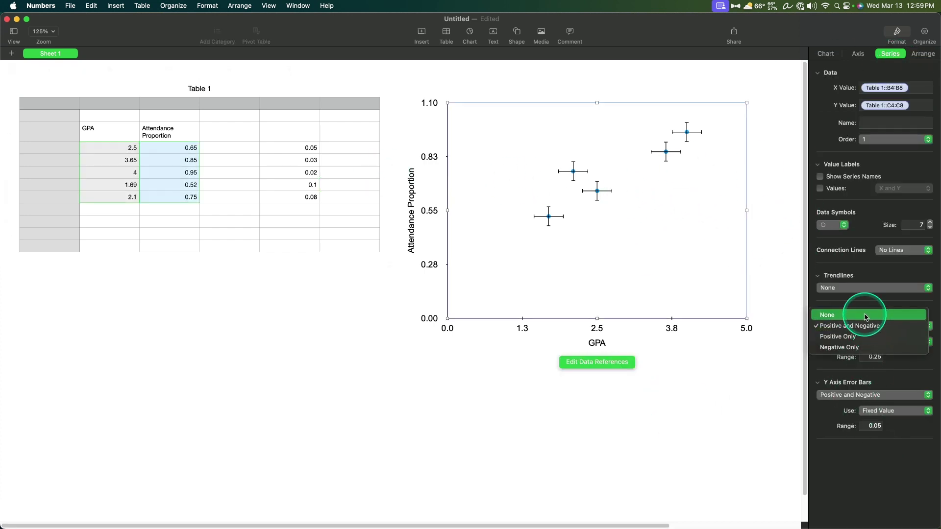
click(866, 315)
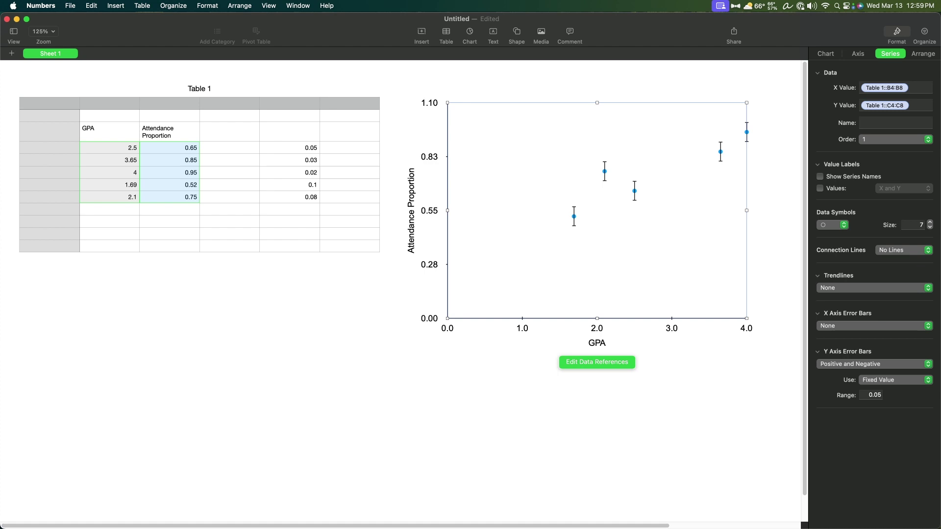
click(889, 381)
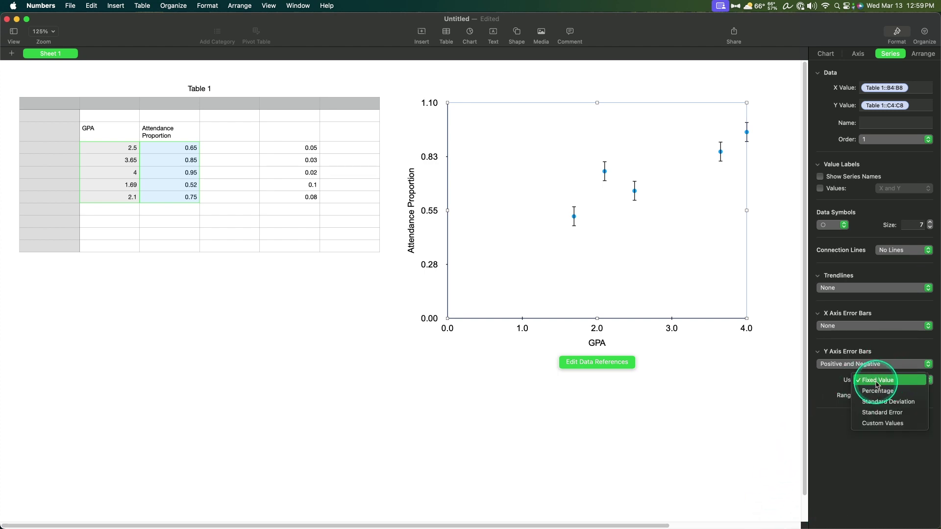
click(888, 423)
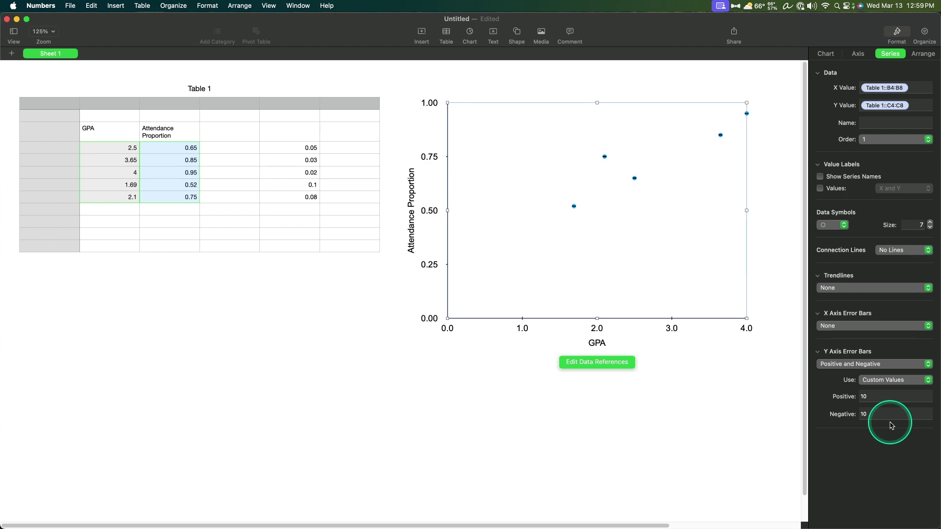
Set the positive vertical error values to the range Table 1::E4:E8
click(880, 395)
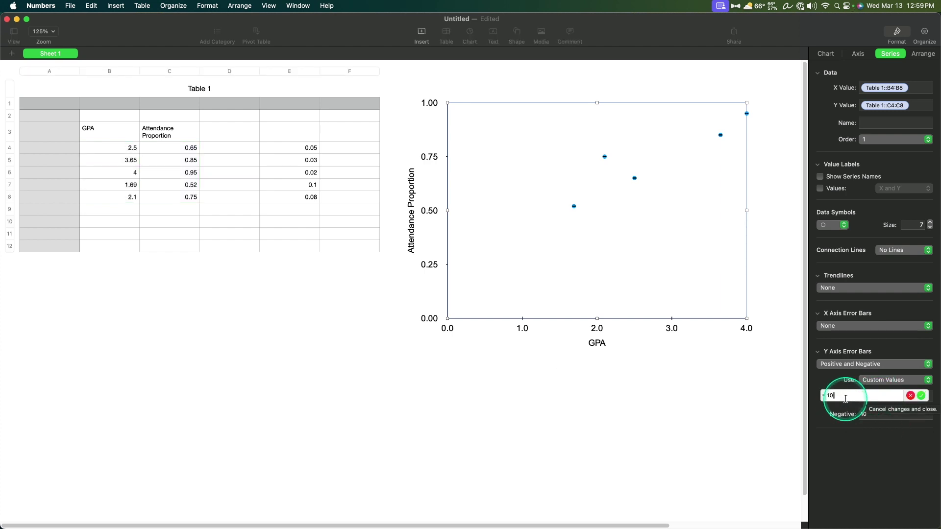
key(BackSpace)
key(BackSpace)
click(313, 148)
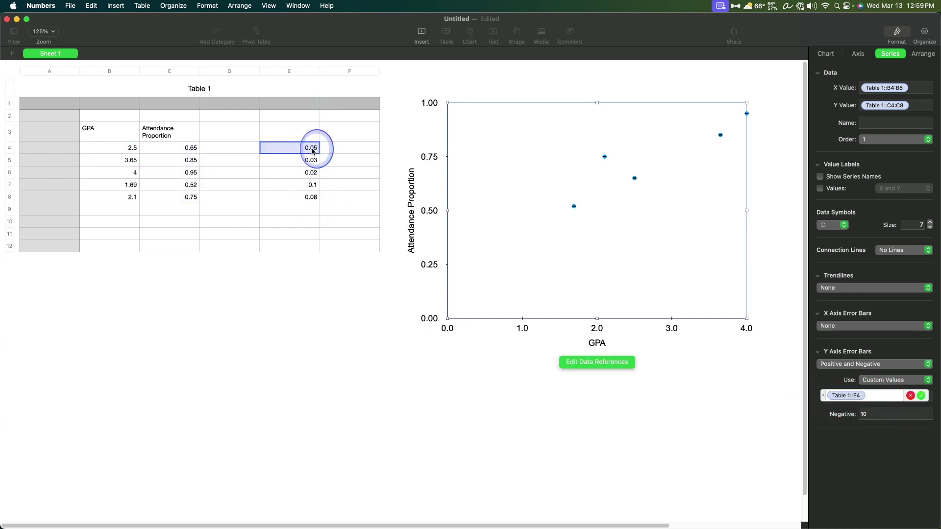
drag(312, 151, 315, 196)
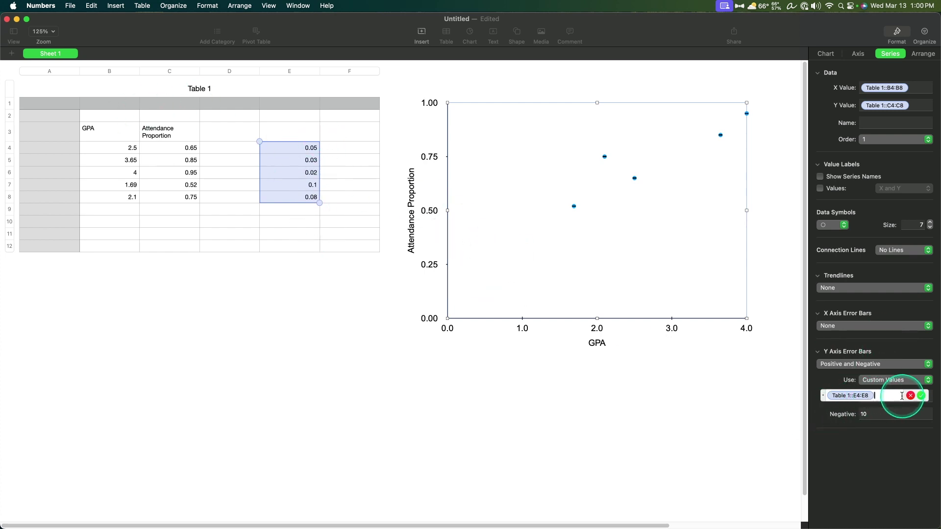
click(921, 396)
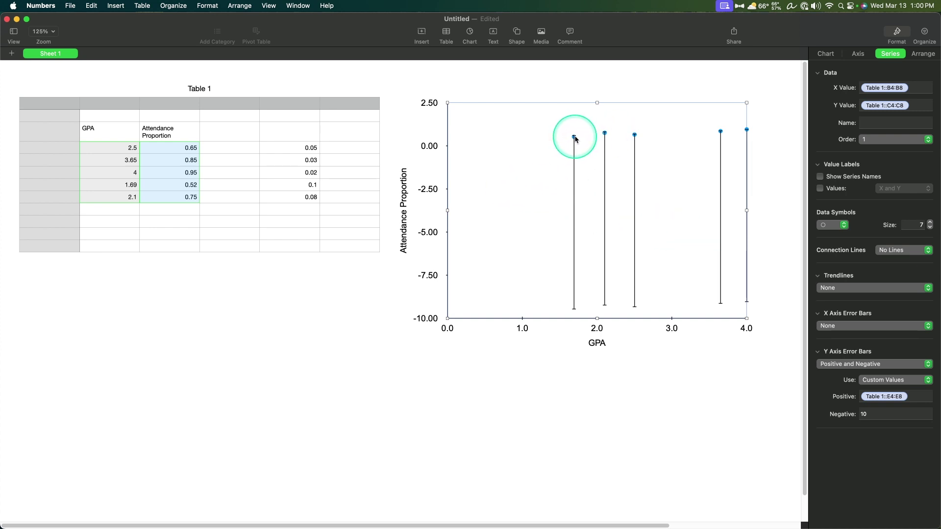
Set the negative vertical error values to E4:E8 as well, then check the column values
click(891, 416)
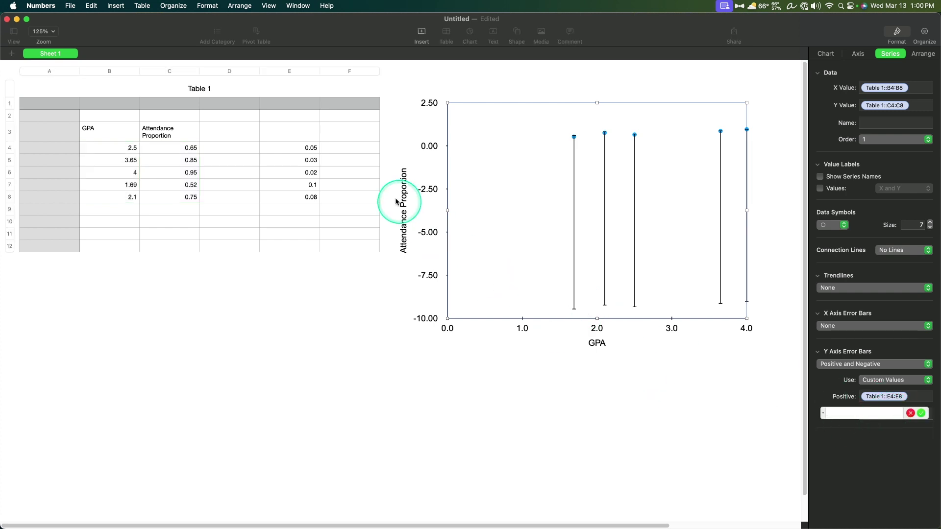
drag(311, 148, 314, 198)
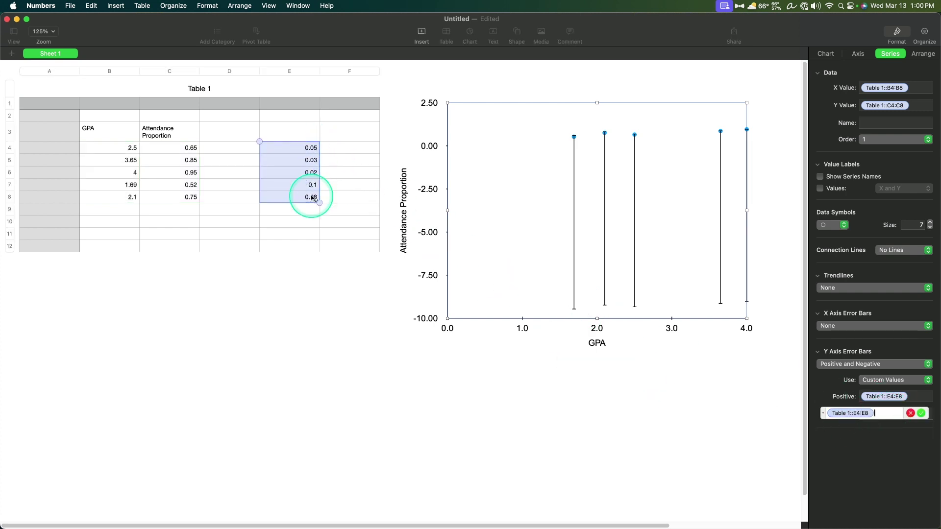
key(Return)
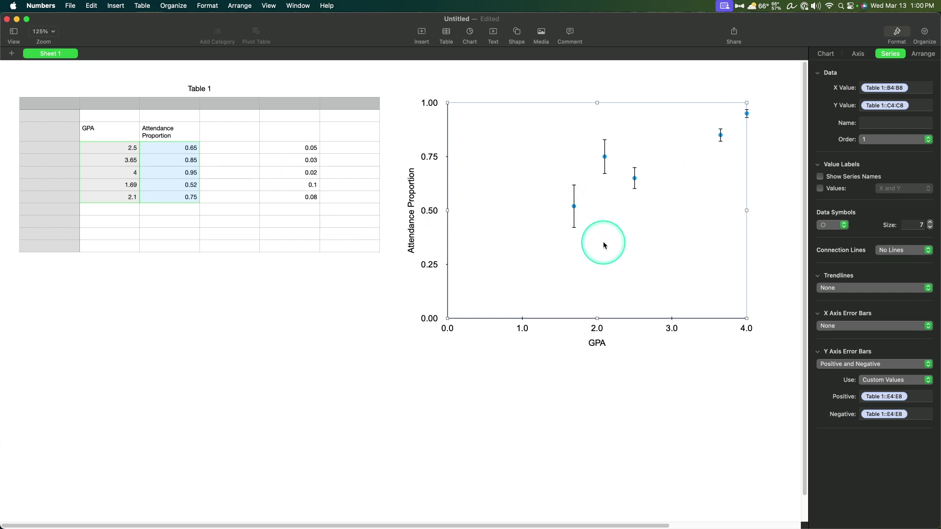
click(306, 186)
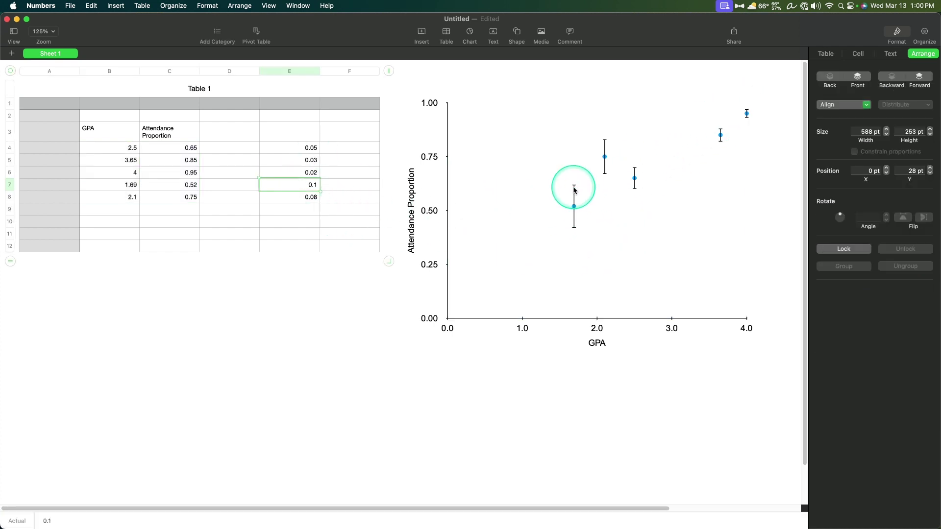
click(313, 171)
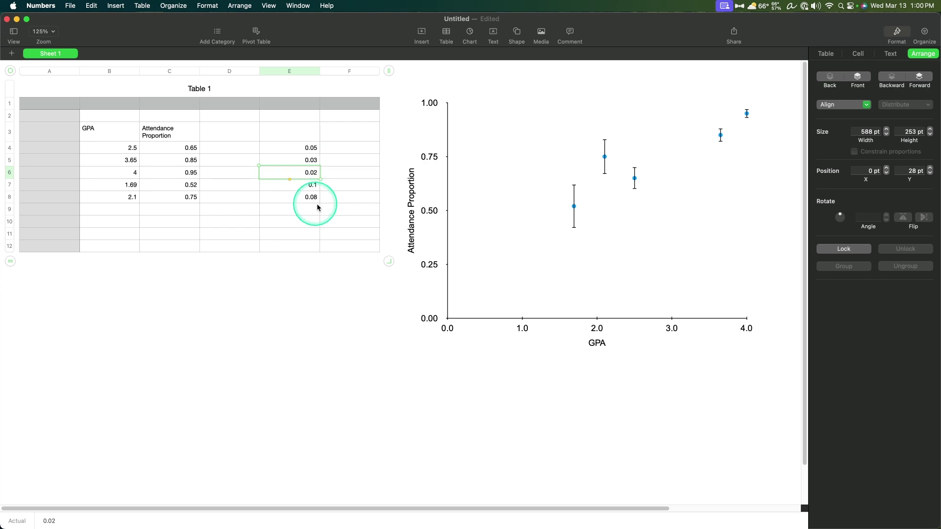
click(685, 291)
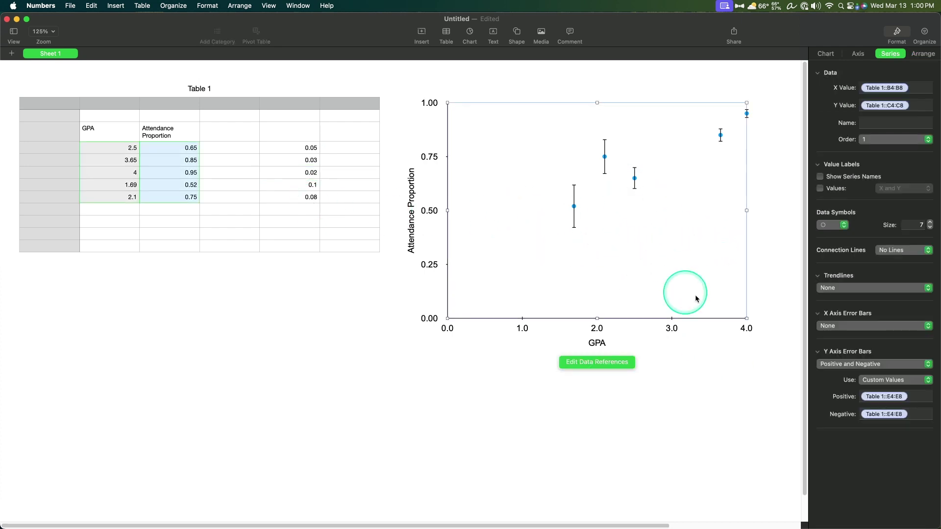
Remove the vertical error bars and add a linear trendline to the scatter plot
click(888, 363)
click(833, 353)
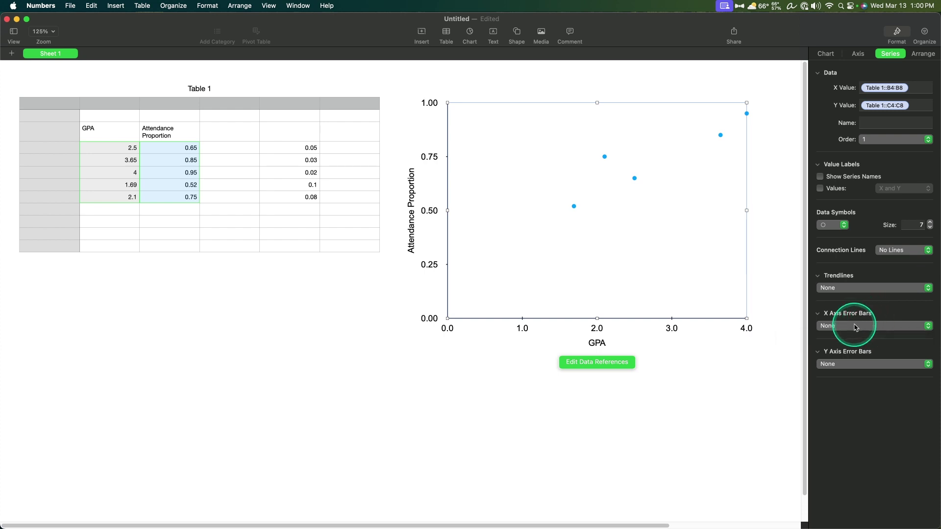
click(871, 289)
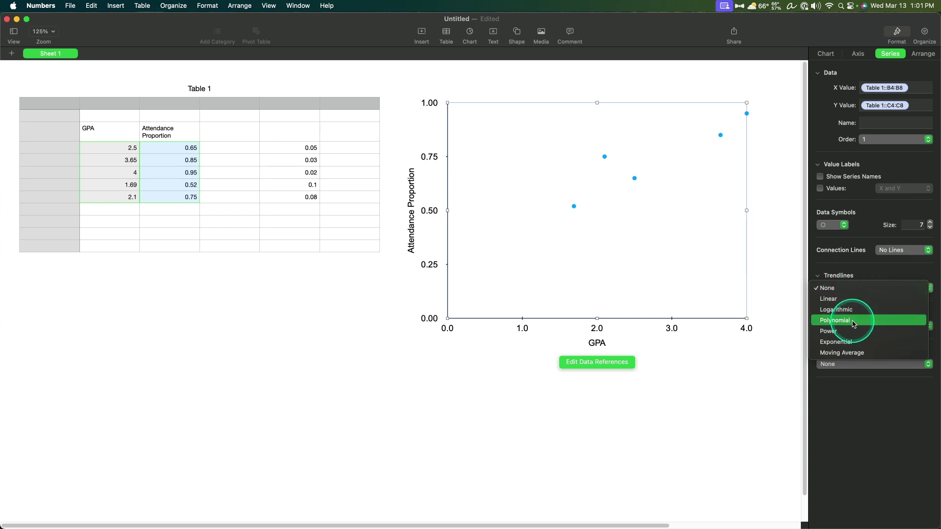
click(855, 300)
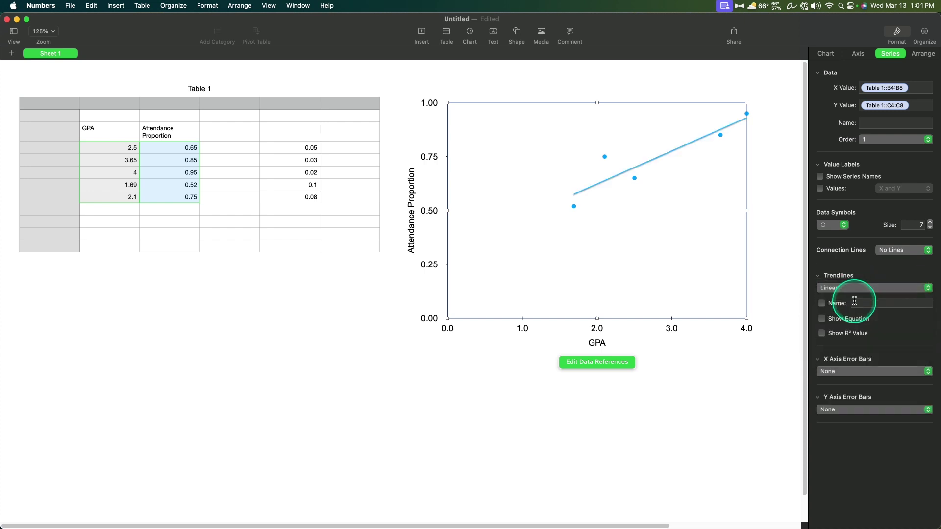
Try a logarithmic trendline, then a polynomial one at orders 2, 3 and 4
click(857, 288)
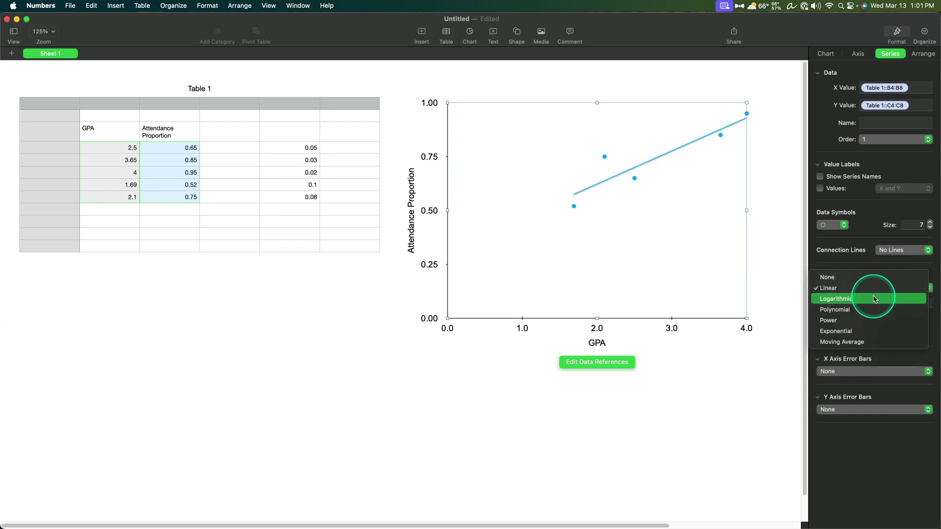
click(873, 298)
click(877, 289)
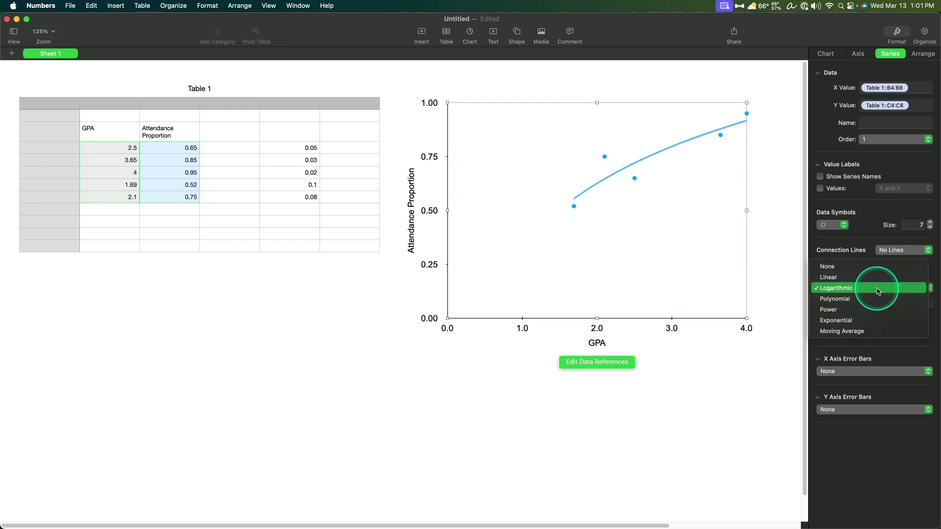
click(874, 300)
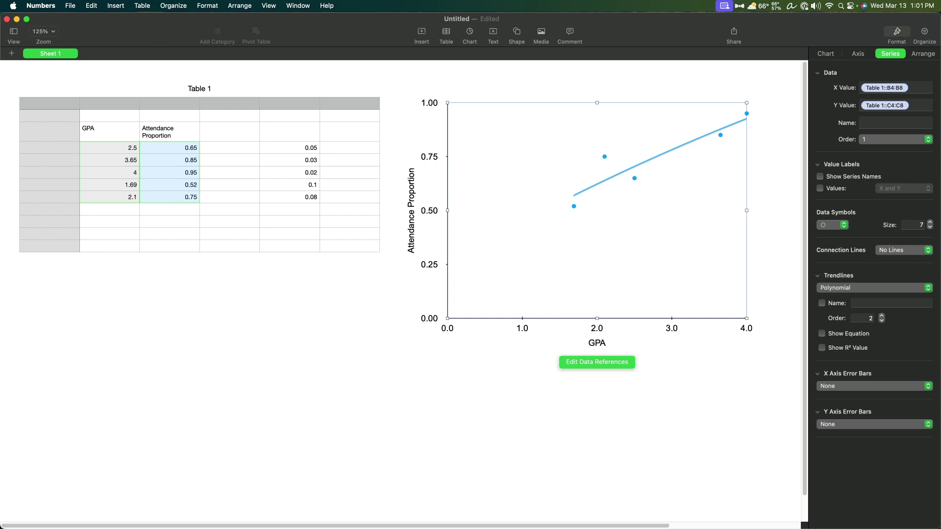
click(882, 316)
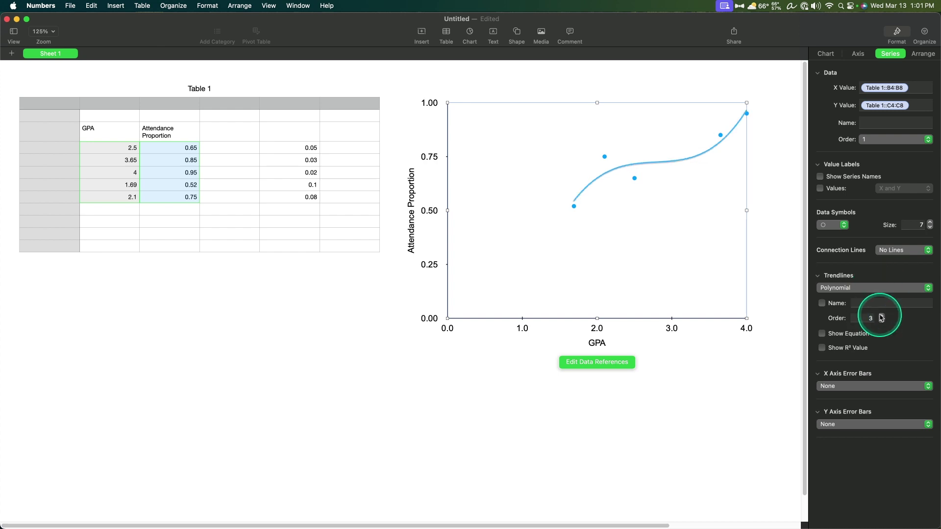
click(882, 320)
click(882, 315)
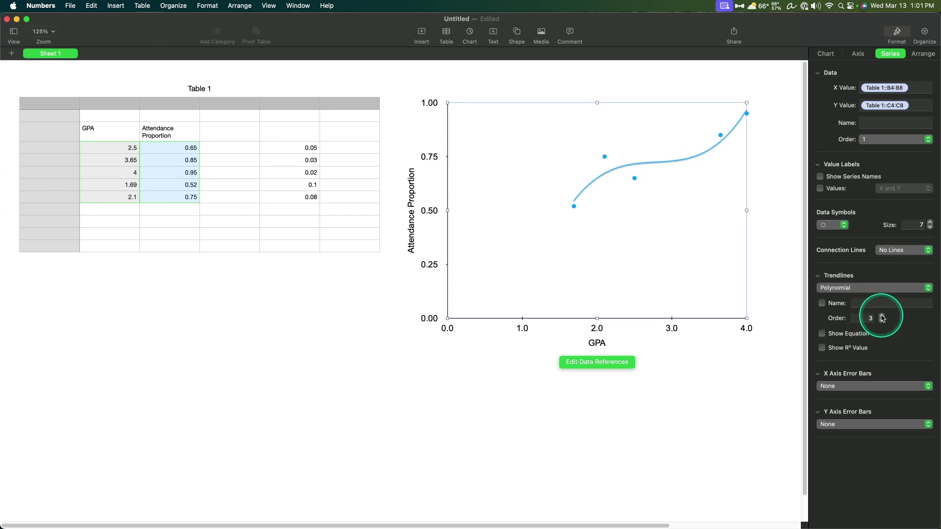
click(882, 316)
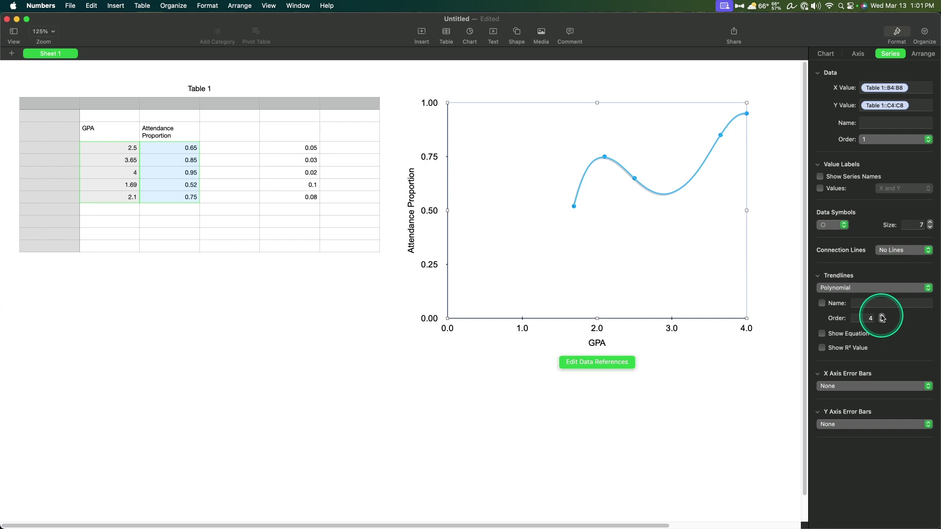
Try power, exponential and moving average trendlines, then return to linear
click(883, 288)
click(883, 300)
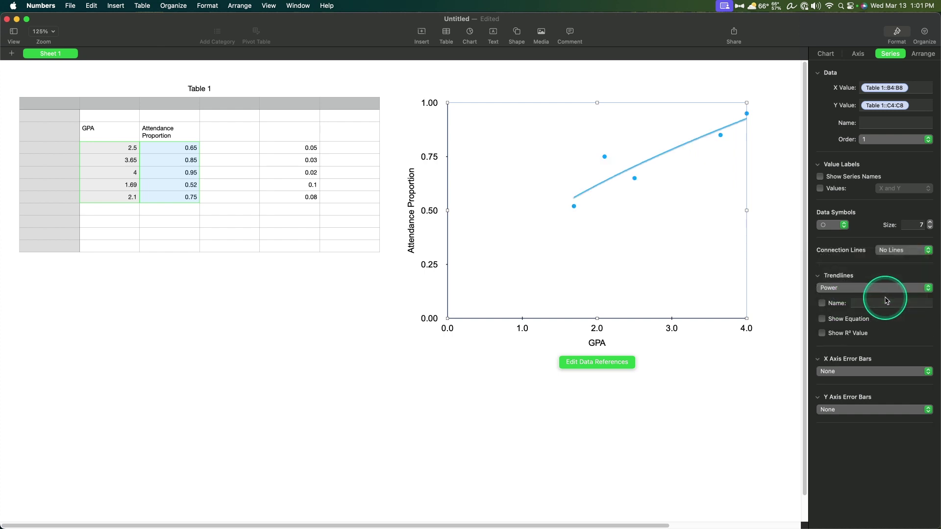
click(886, 288)
click(887, 300)
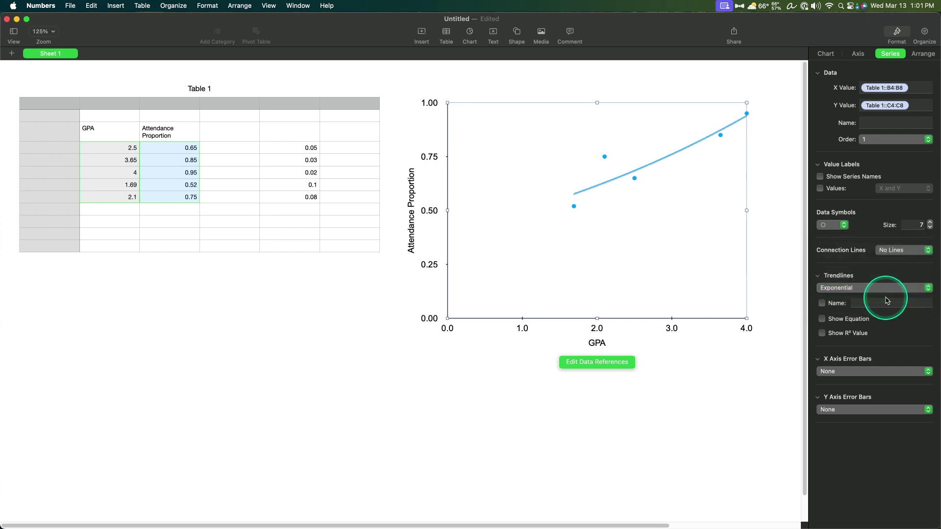
click(886, 288)
click(887, 301)
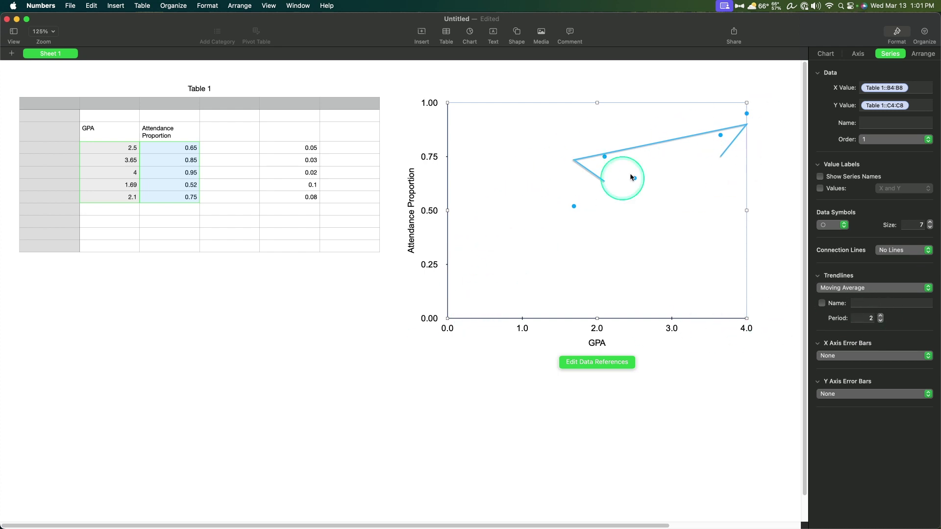
click(878, 288)
click(859, 235)
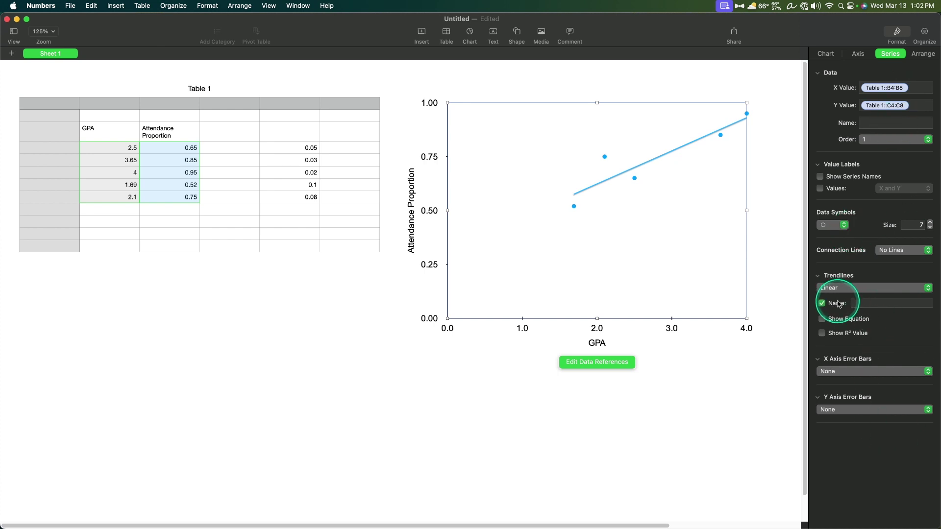
Display the equation y = 0.1535x + 0.3161 and R² = 0.8305, with the trendline name label off
click(890, 304)
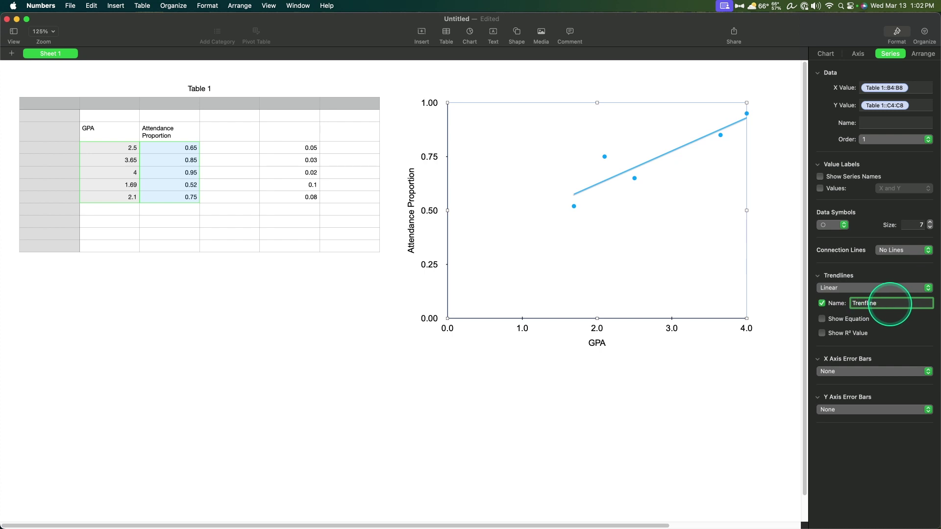
double_click(873, 304)
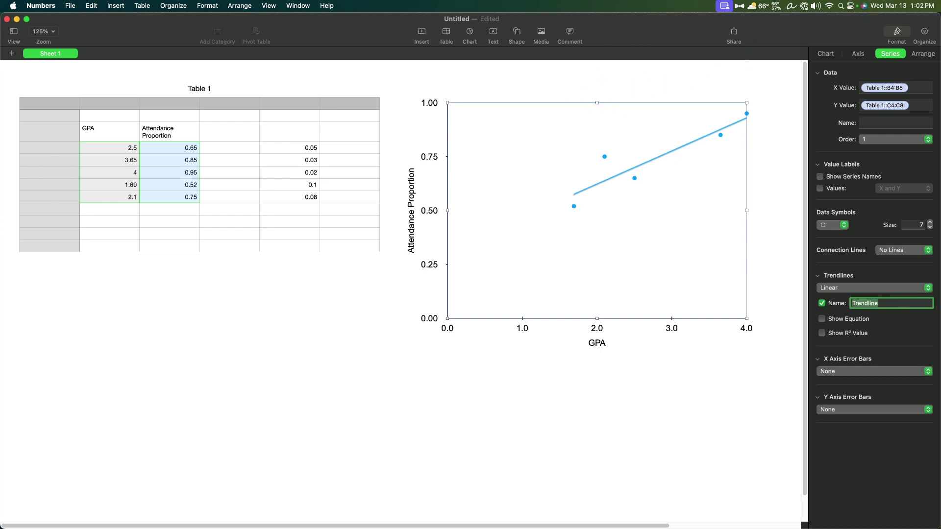
click(850, 319)
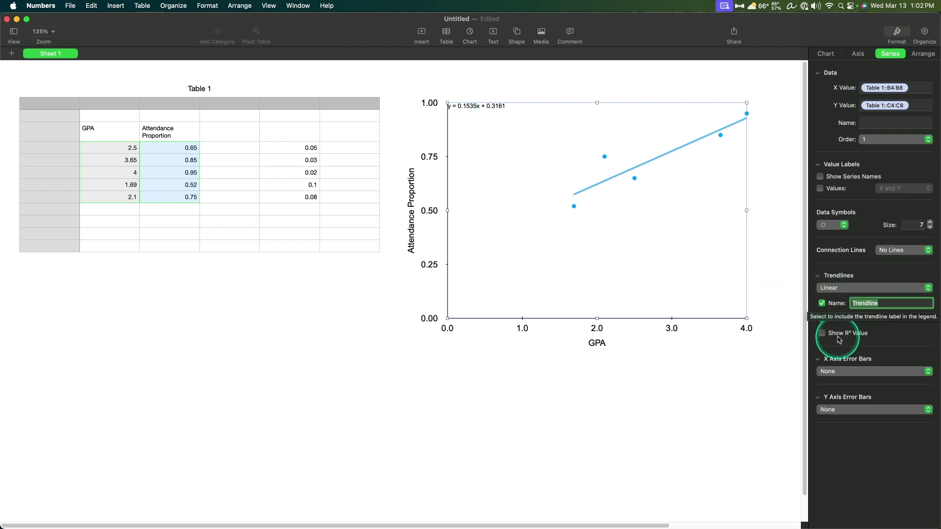
click(822, 333)
click(822, 304)
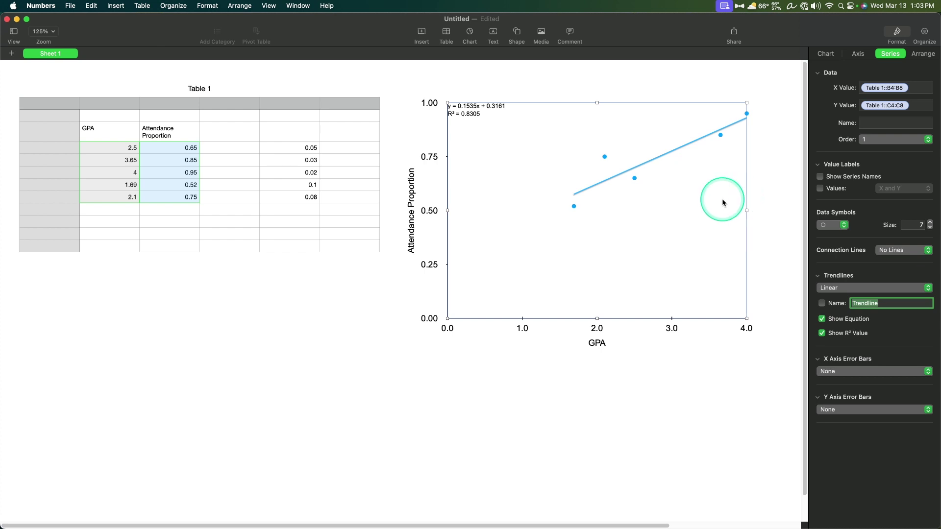
Uncheck Shadow for the trendline, leaving a plain 2 pt line
click(653, 162)
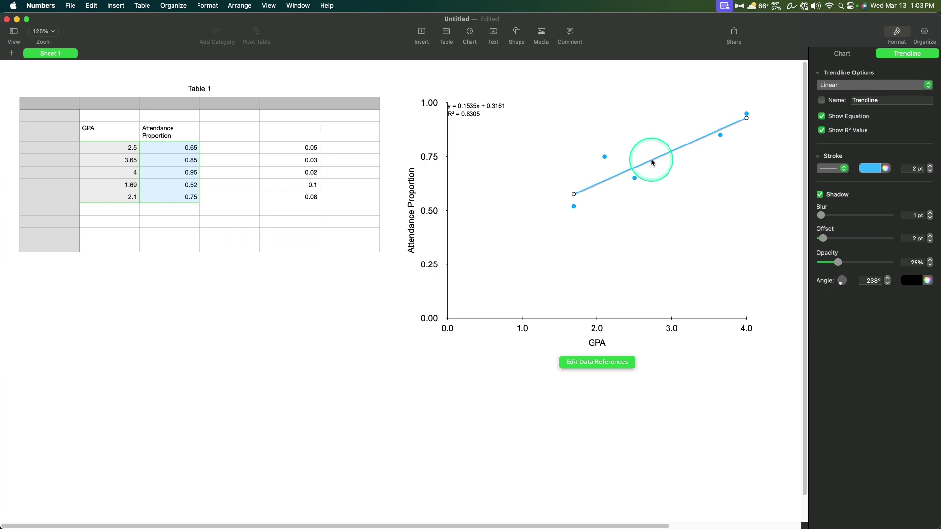
click(634, 180)
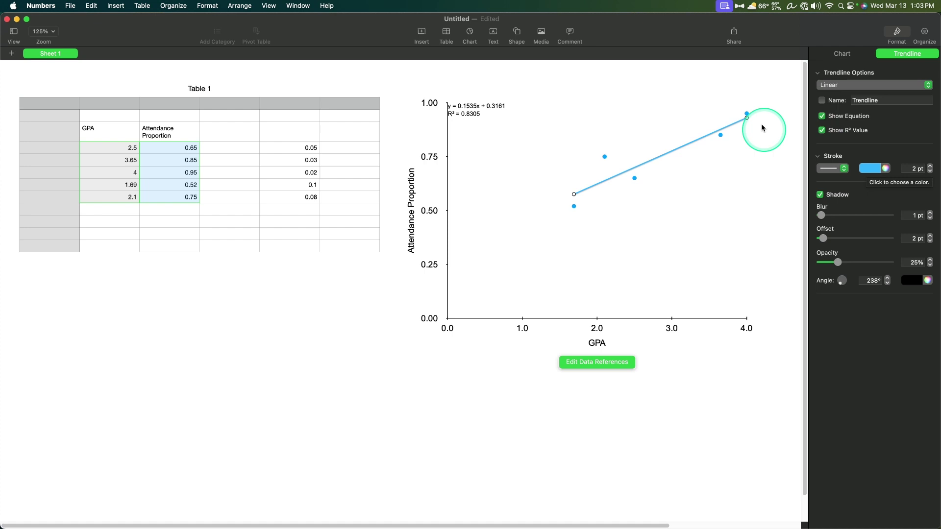
click(821, 194)
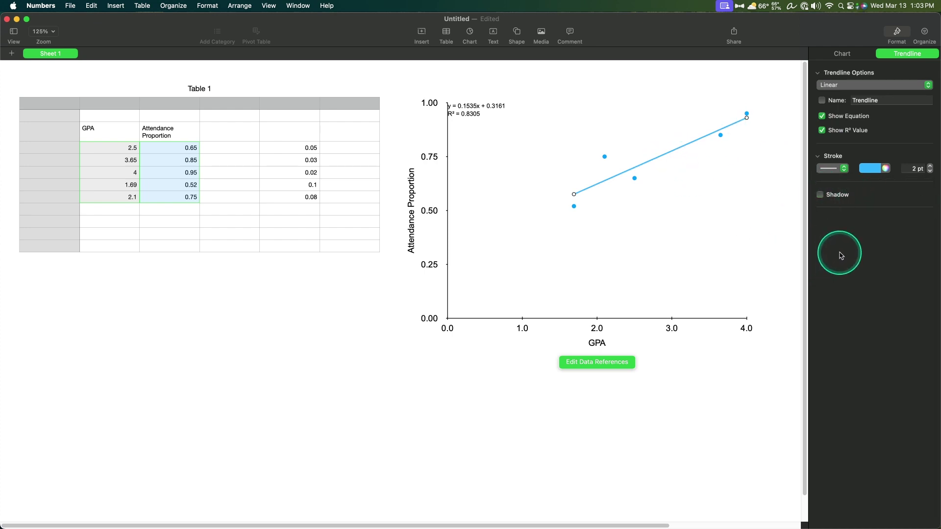
click(821, 194)
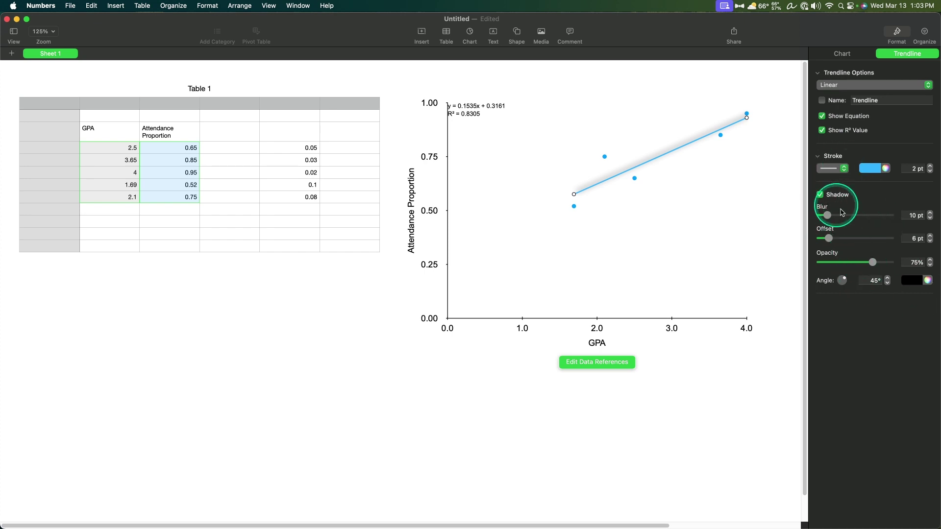
click(820, 194)
click(775, 261)
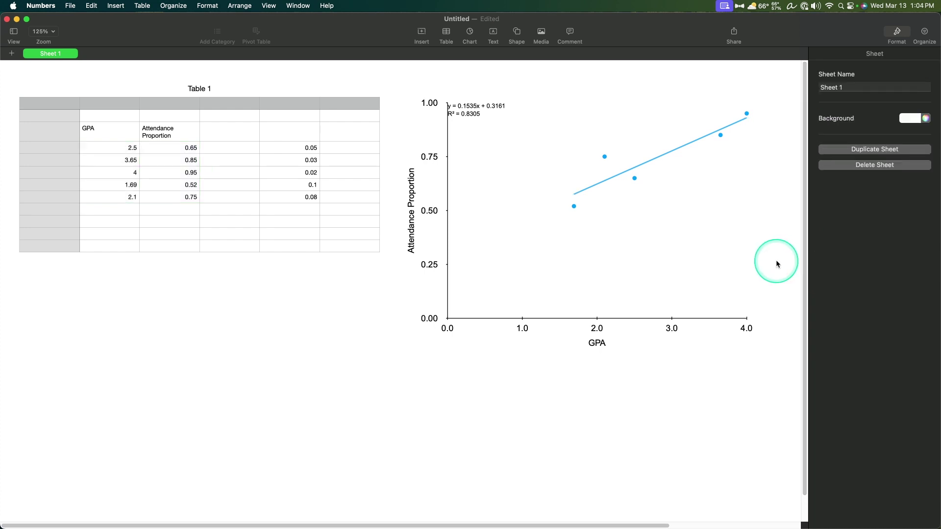
Drag the chart right and up to position 729, 28 pt, leaving its alignment unchanged
click(575, 195)
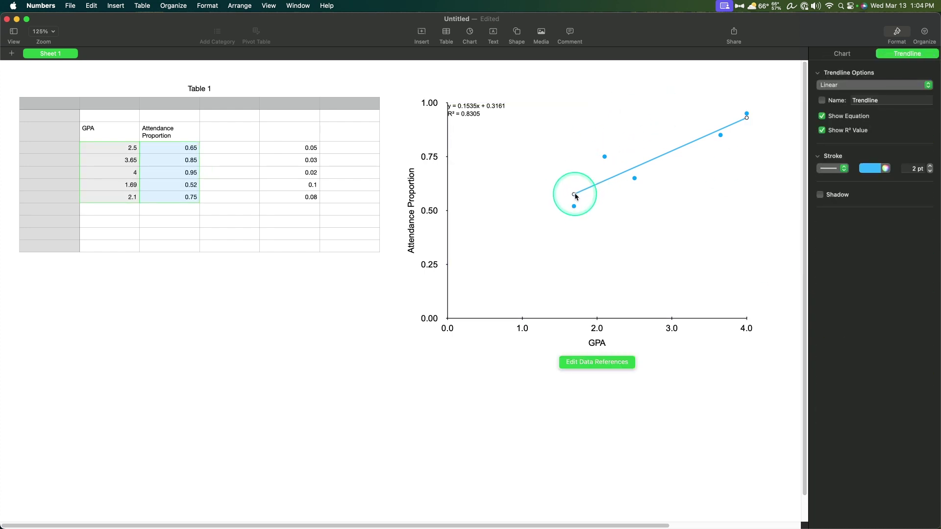
drag(576, 196, 618, 174)
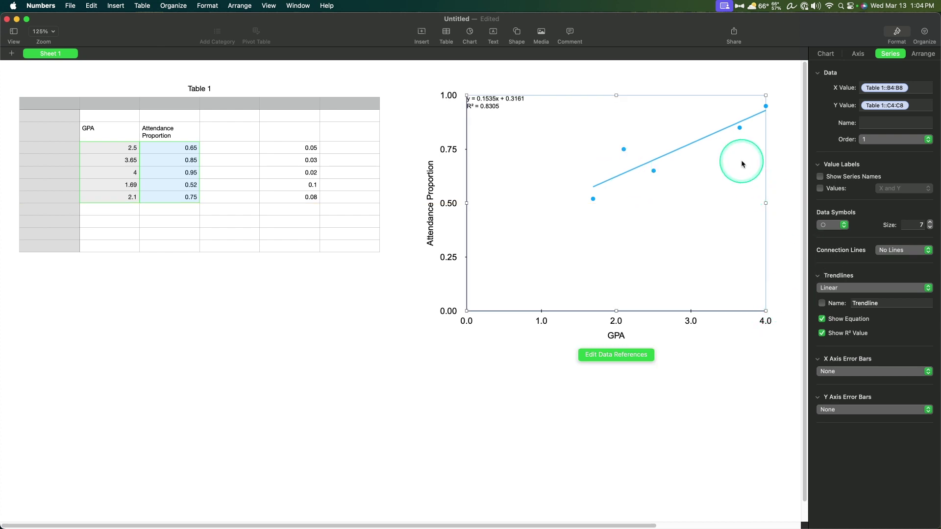
click(923, 54)
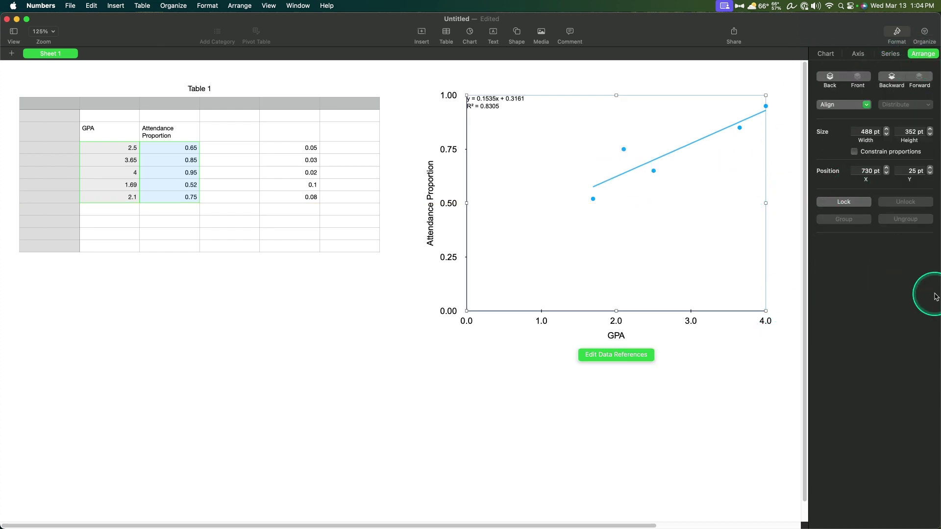
mouse_move(704, 250)
mouse_down()
mouse_move(684, 293)
mouse_move(704, 252)
mouse_up()
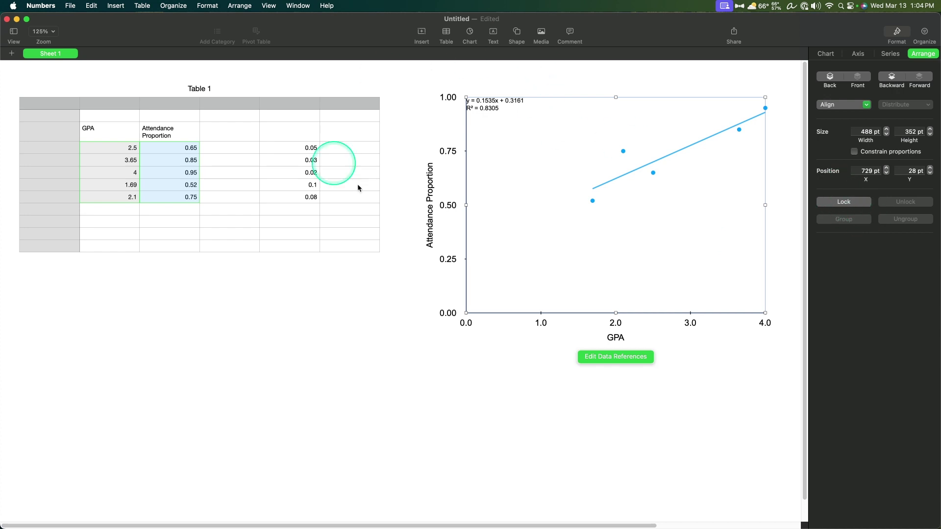
click(867, 104)
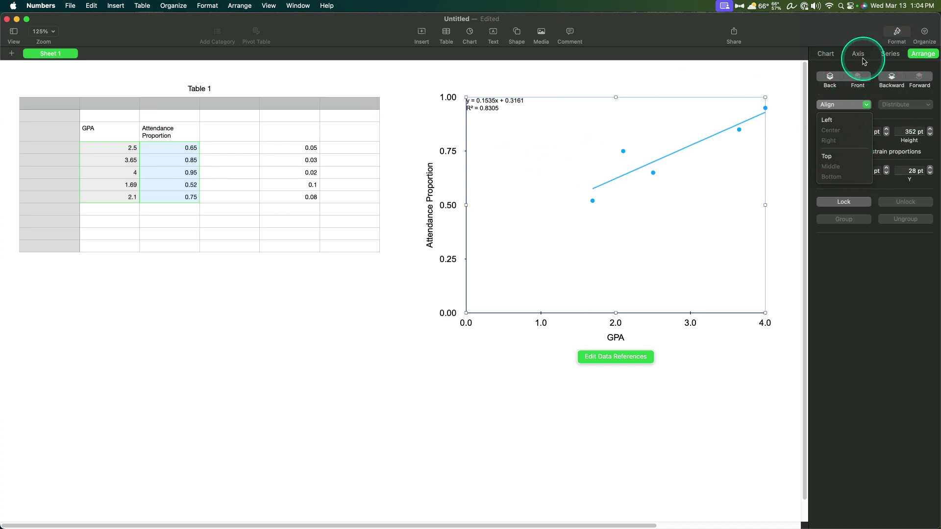
click(694, 128)
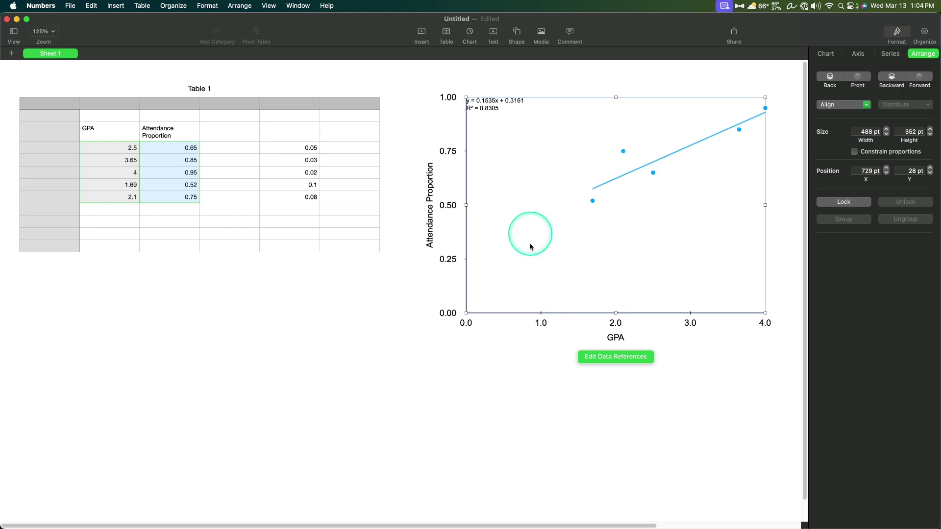
click(649, 405)
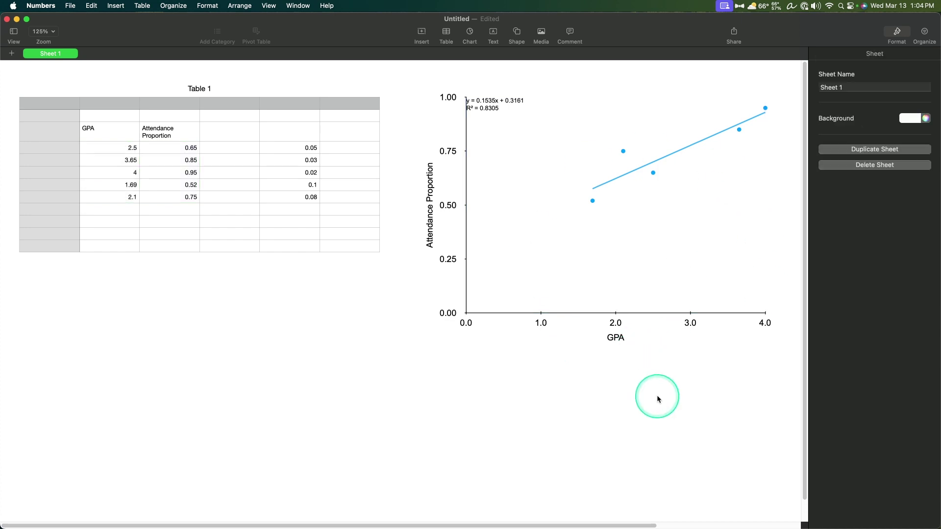